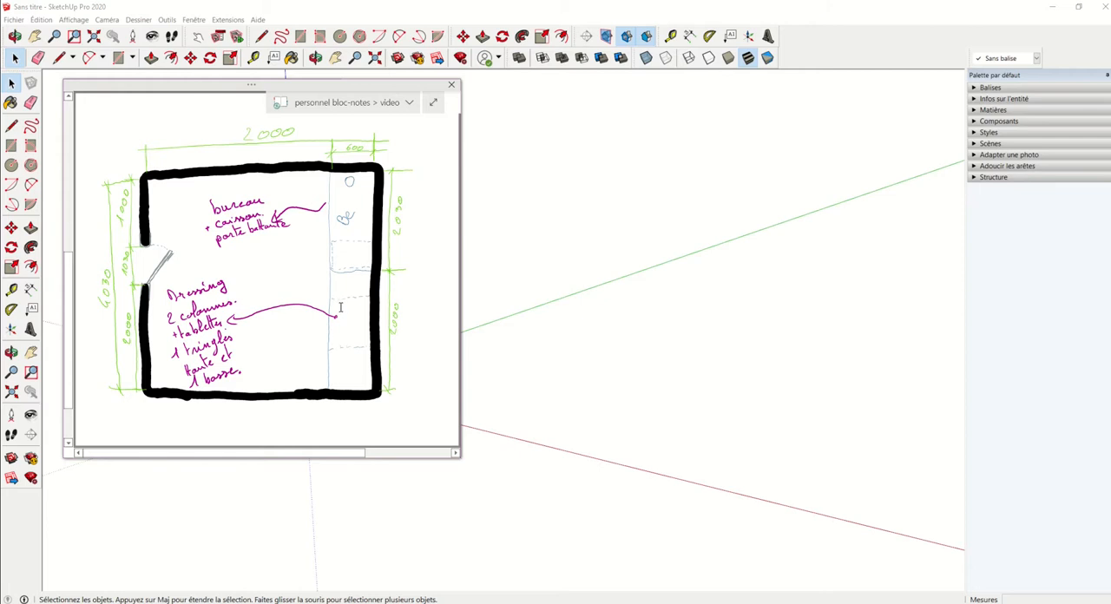
Step: Examine the hand-drawn floor plan of the room with its wall dimensions, desk and dressing areas
left_click(260, 84)
left_click_drag(270, 87, 341, 91)
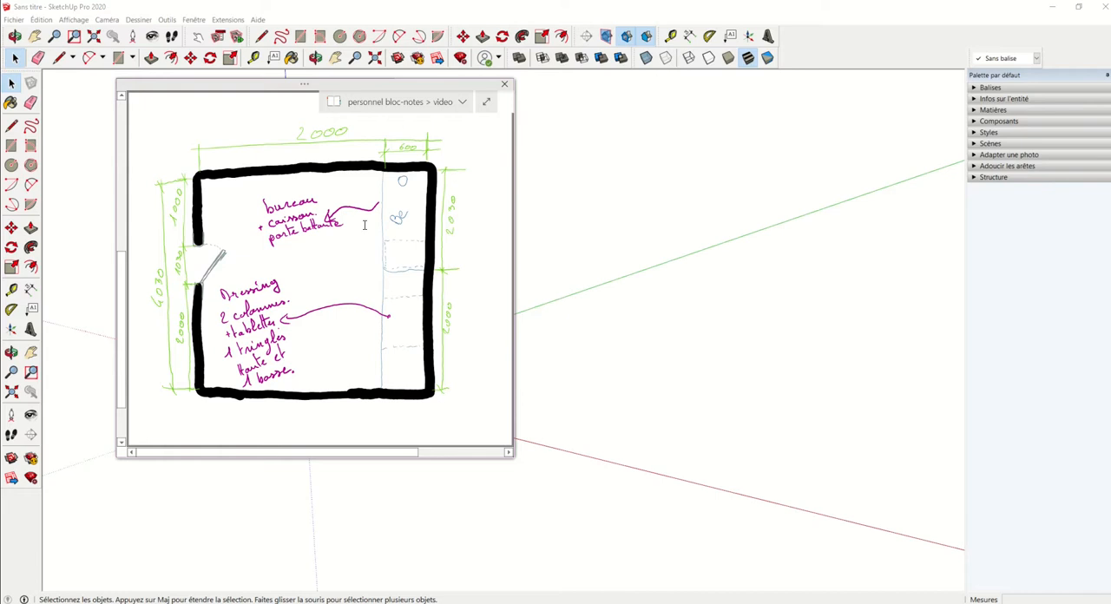
left_click_drag(289, 84, 466, 92)
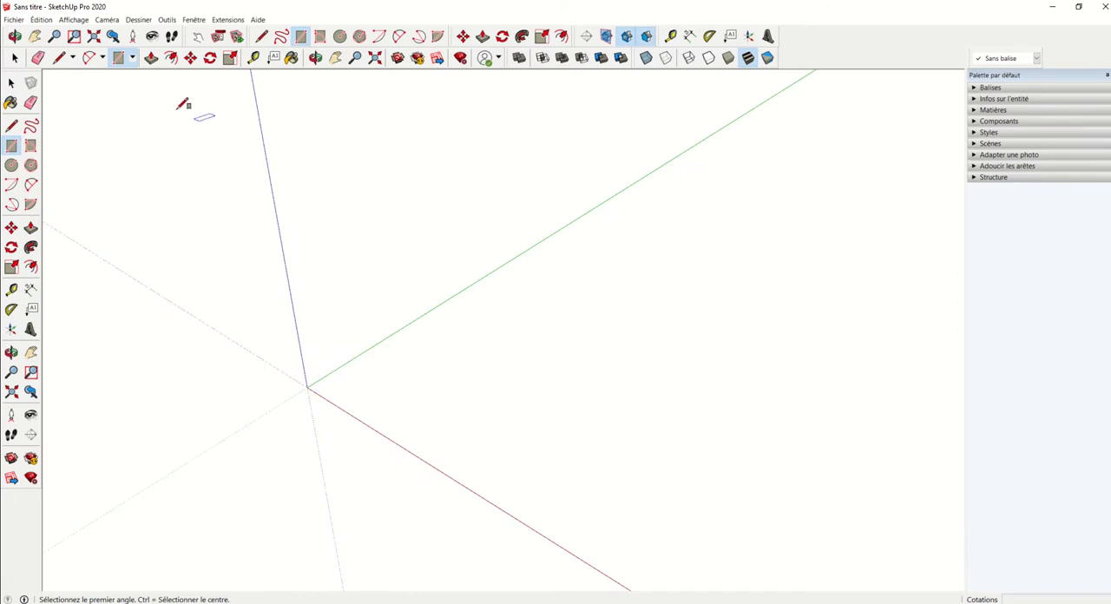
key("space")
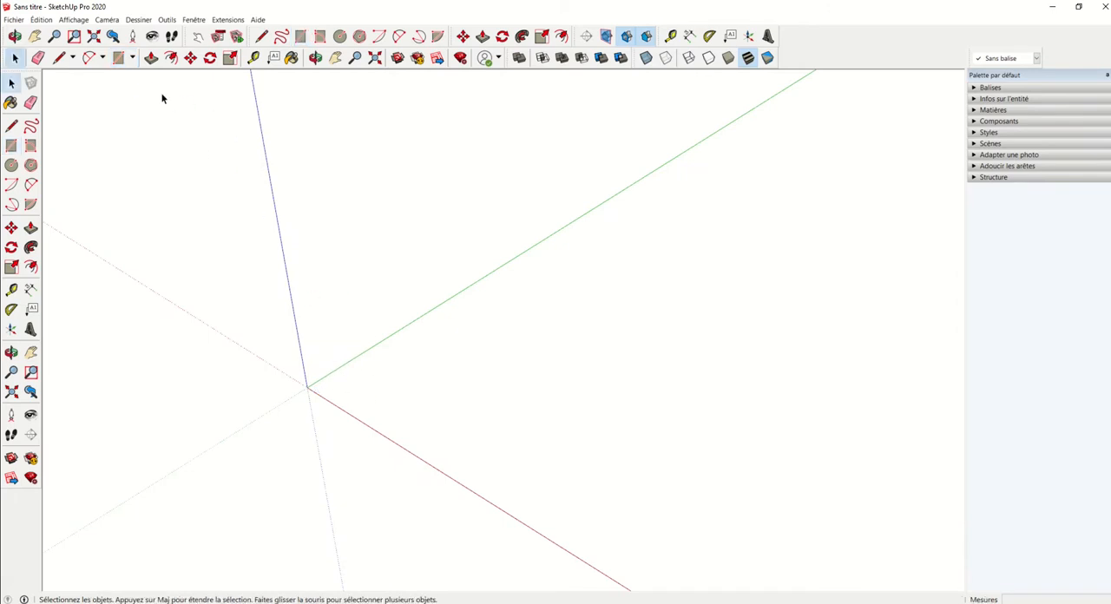
left_click(132, 58)
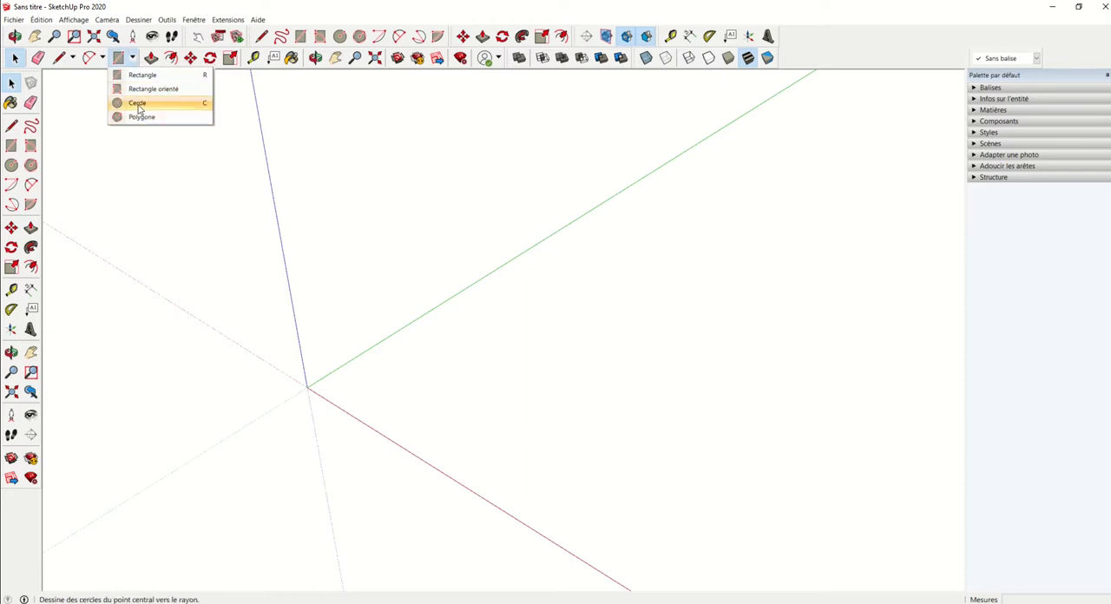
left_click(121, 63)
left_click(119, 58)
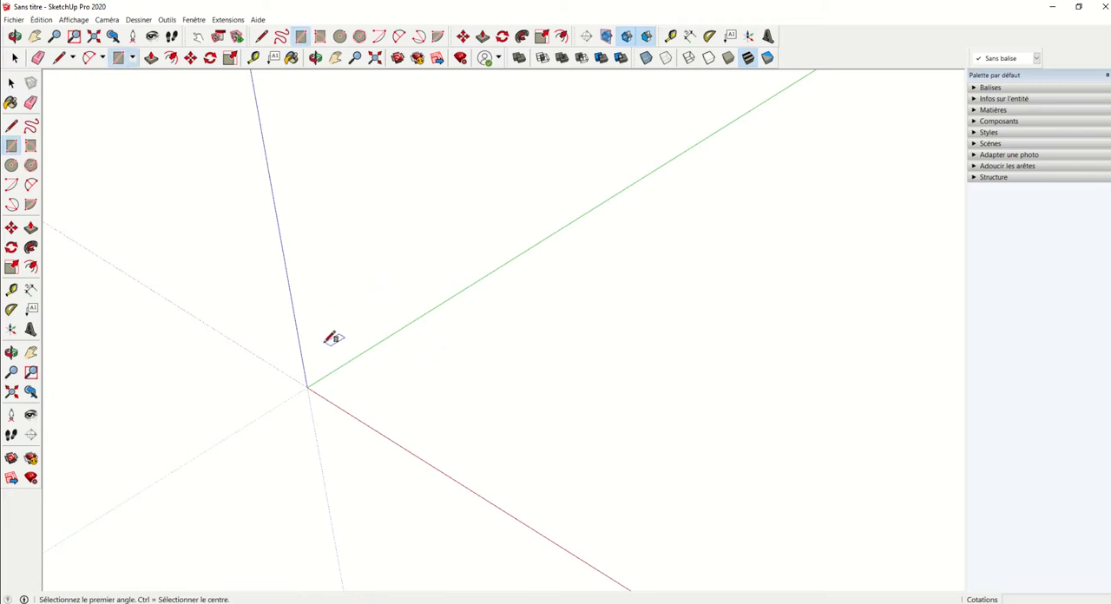
key("space")
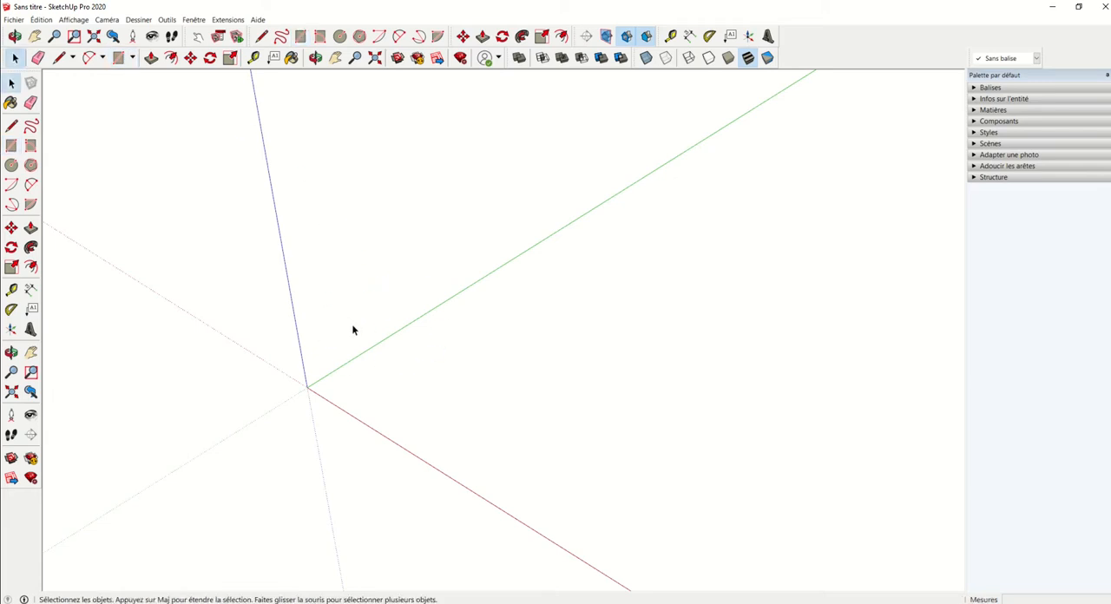
Step: Draw a 100 × 2000 mm rectangle on the ground from the origin, its long side along the green axis
key("r")
left_click(308, 386)
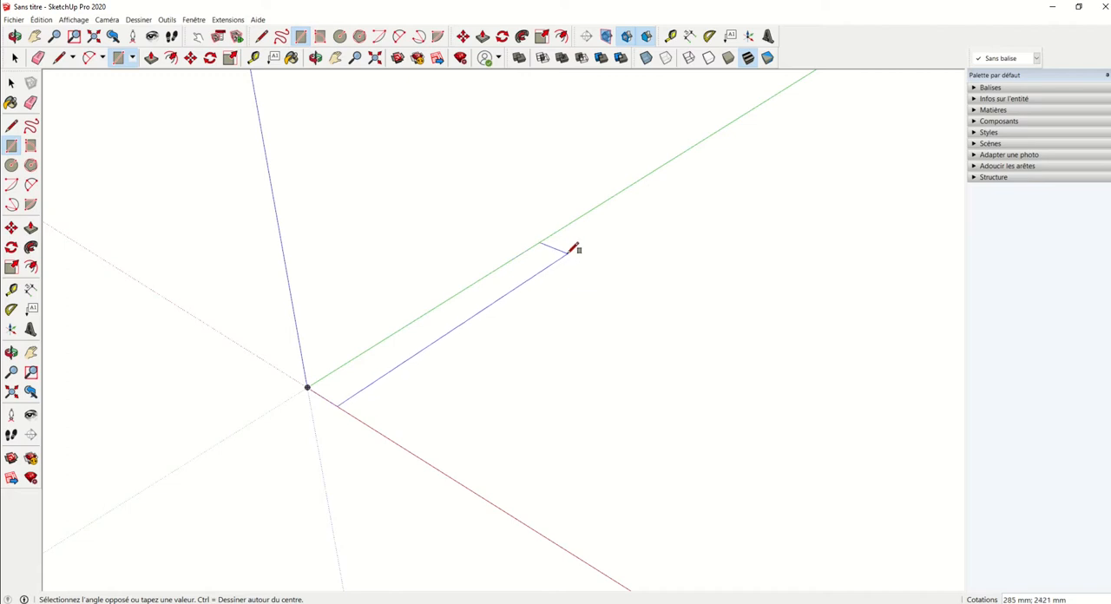
middle_click_drag(576, 249, 565, 290)
scroll(610, 337, "down", 2)
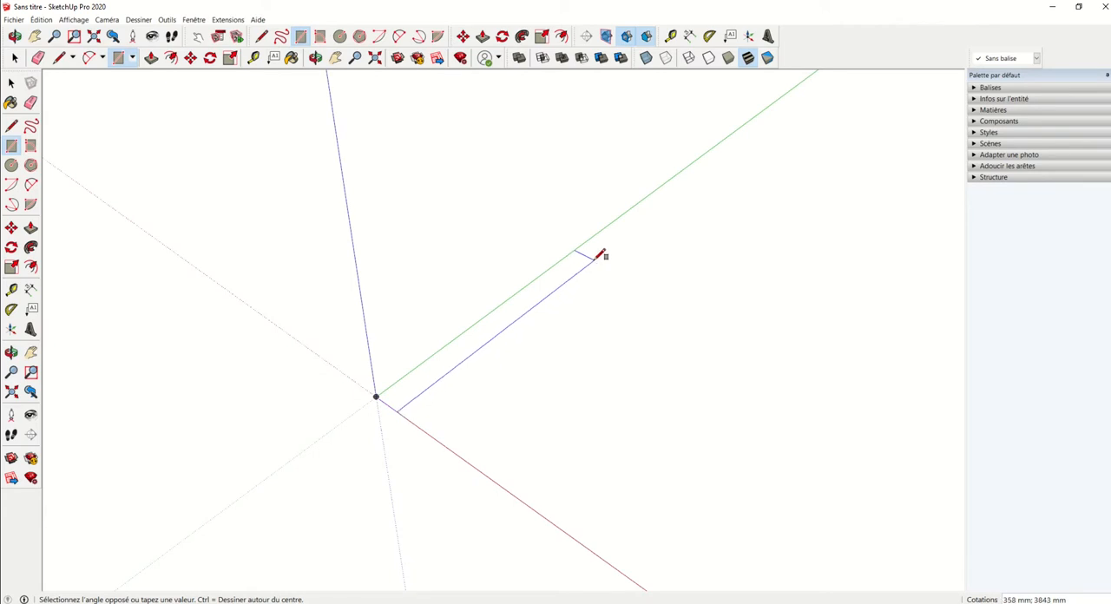
type("100;2000")
key("Return")
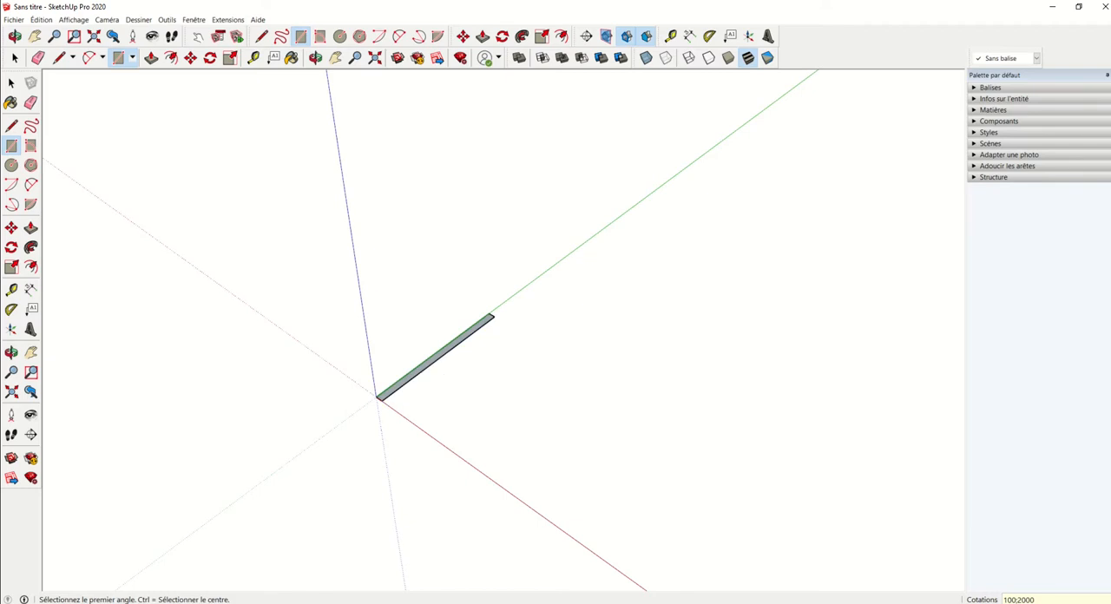
mouse_move(2, 37)
left_mouse_down()
mouse_move(793, 45)
mouse_move(789, 58)
left_mouse_up()
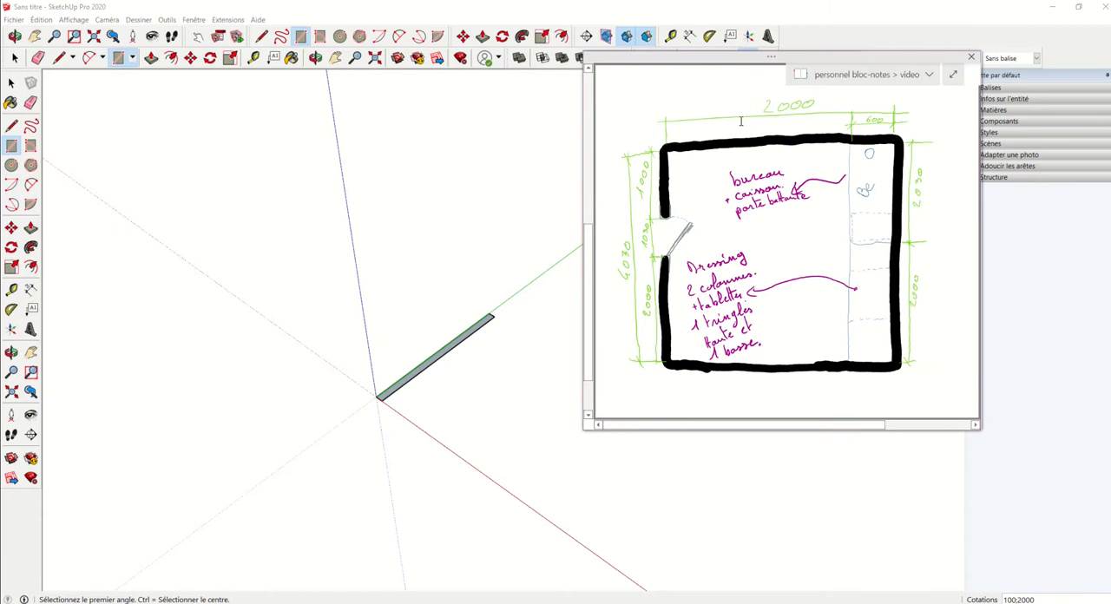
scroll(442, 342, "up", 5)
middle_click_drag(442, 342, 385, 335, "shift")
scroll(414, 322, "down", 3)
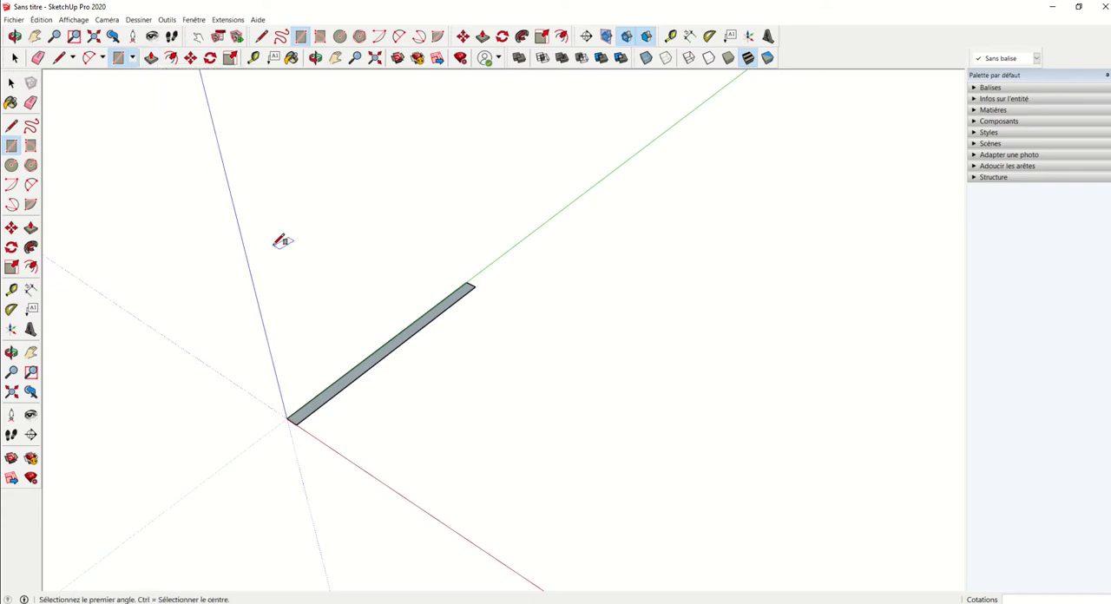
middle_click_drag(256, 184, 262, 90)
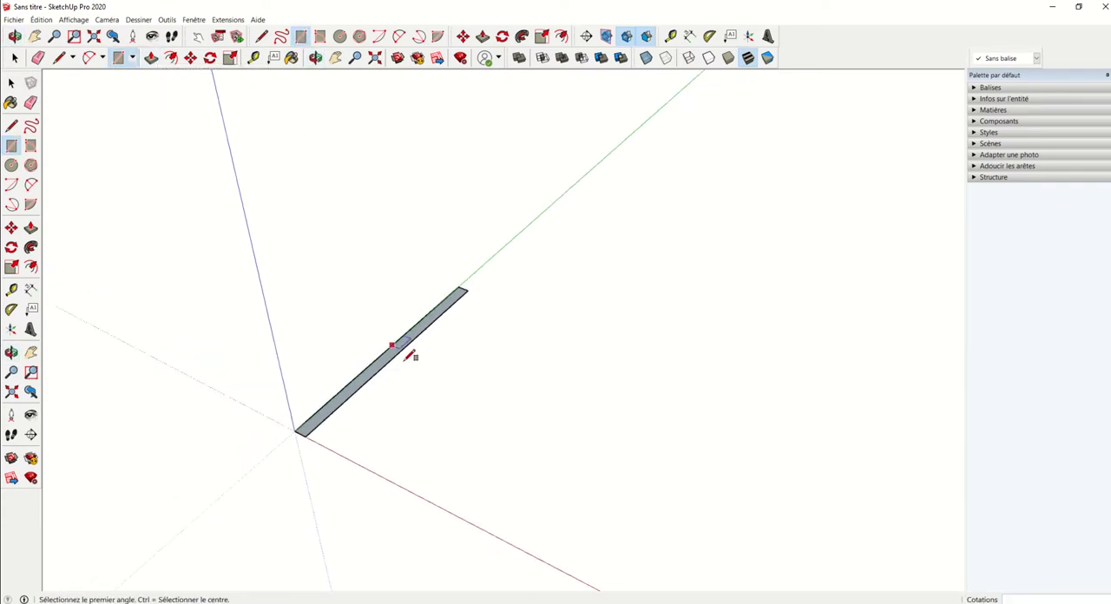
key("p")
left_click(386, 365)
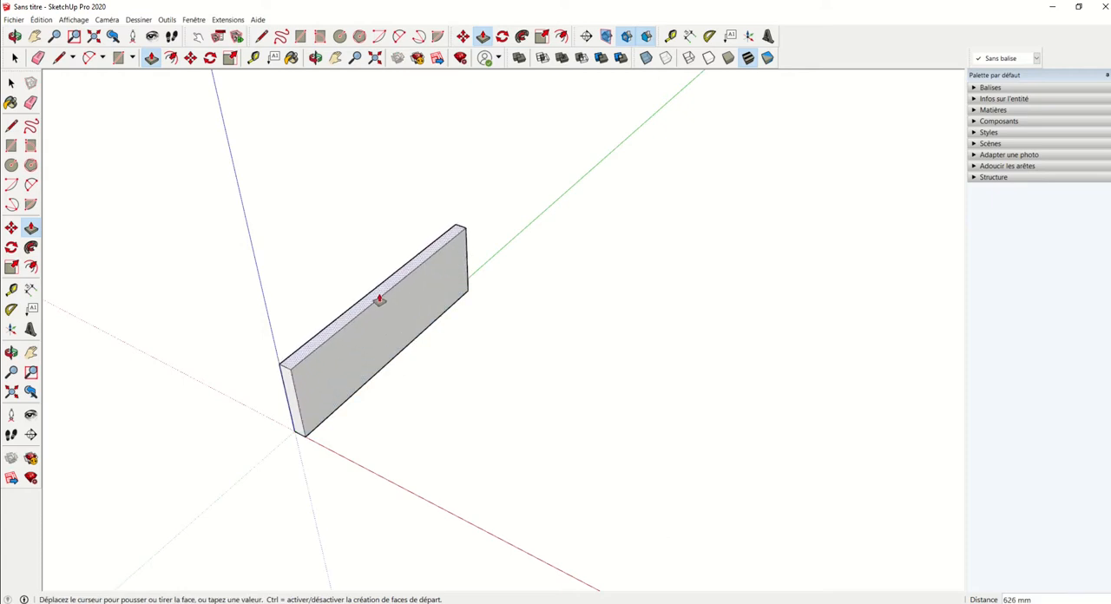
key("Escape")
Step: Push/Pull the rectangle up 2500 mm to form the first wall
scroll(378, 372, "up", 5)
middle_click_drag(373, 379, 406, 280, "shift")
scroll(417, 292, "down", 5)
scroll(406, 280, "up", 3)
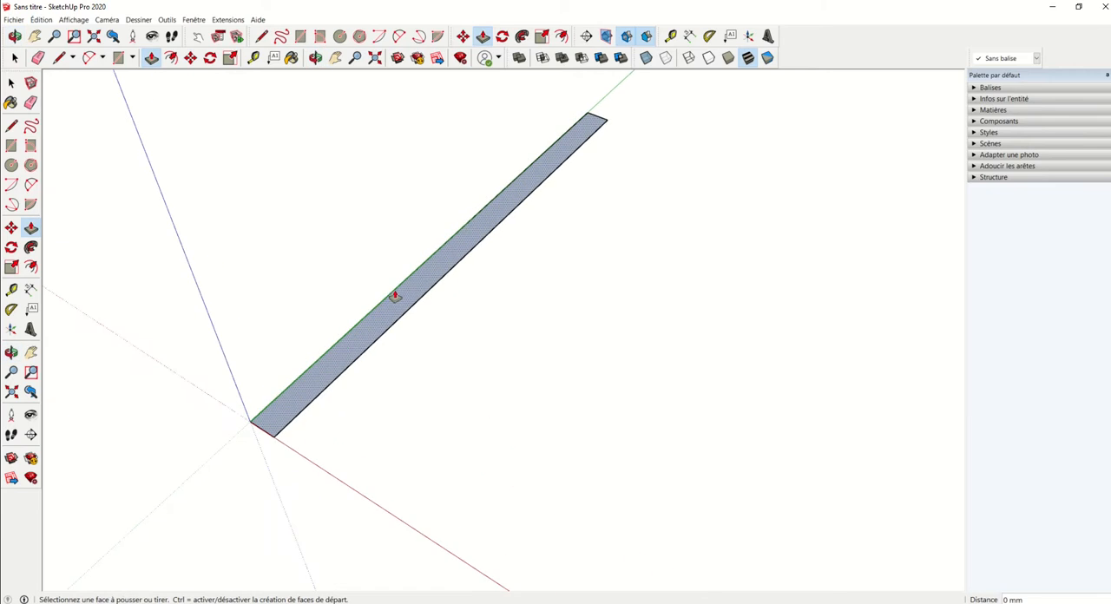
scroll(399, 297, "down", 4)
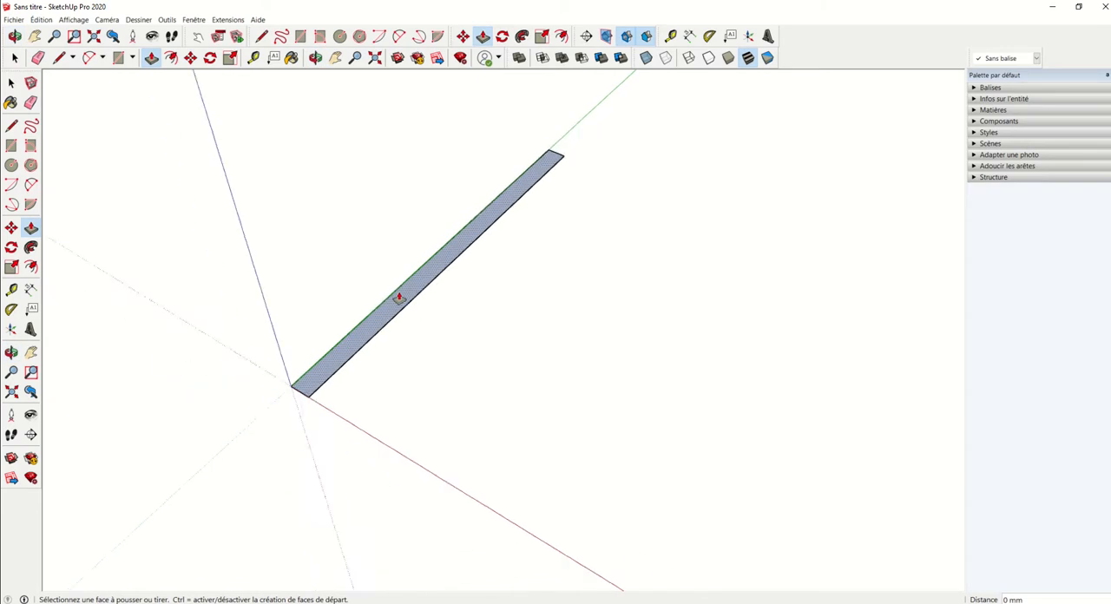
left_click(392, 322)
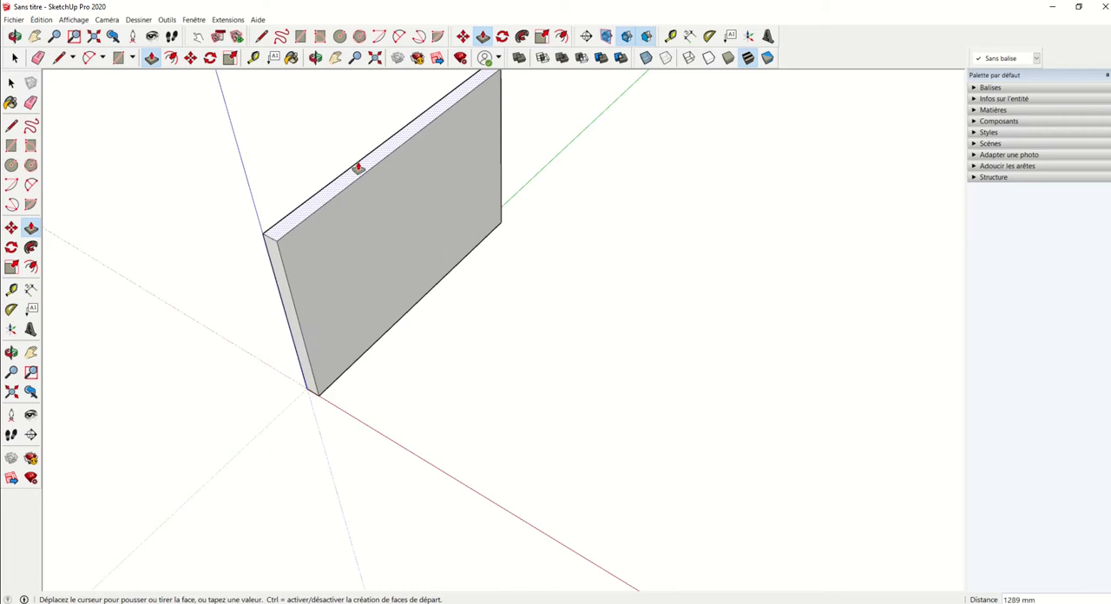
middle_click_drag(357, 167, 390, 180)
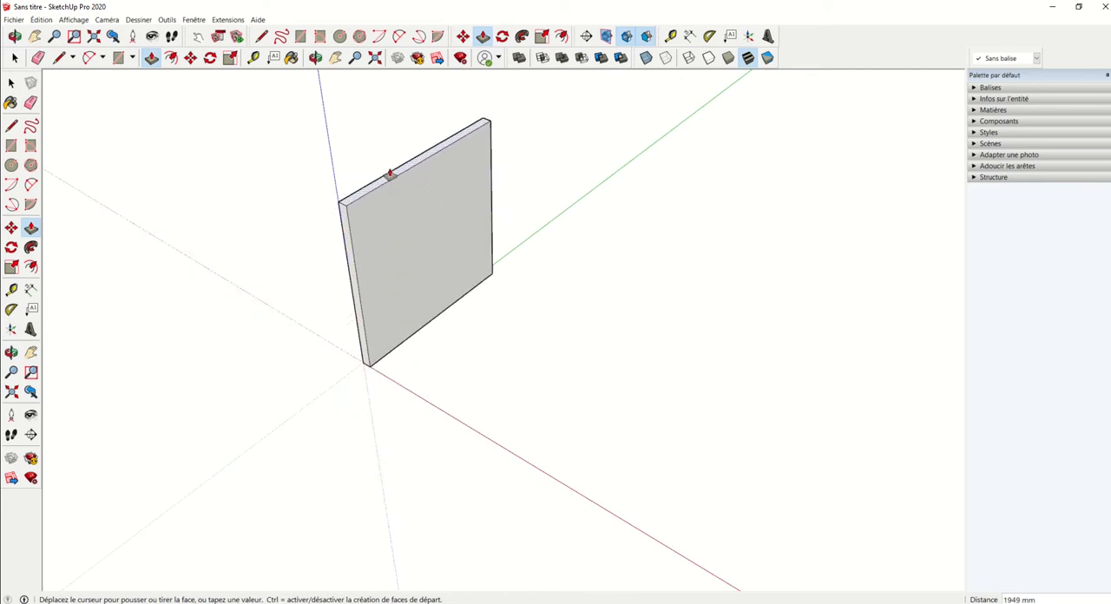
type("2500")
key("Return")
Step: Consult the floor plan sketch and extend the wall's end face at the origin by 100 mm as a separate corner section
scroll(365, 181, "down", 3)
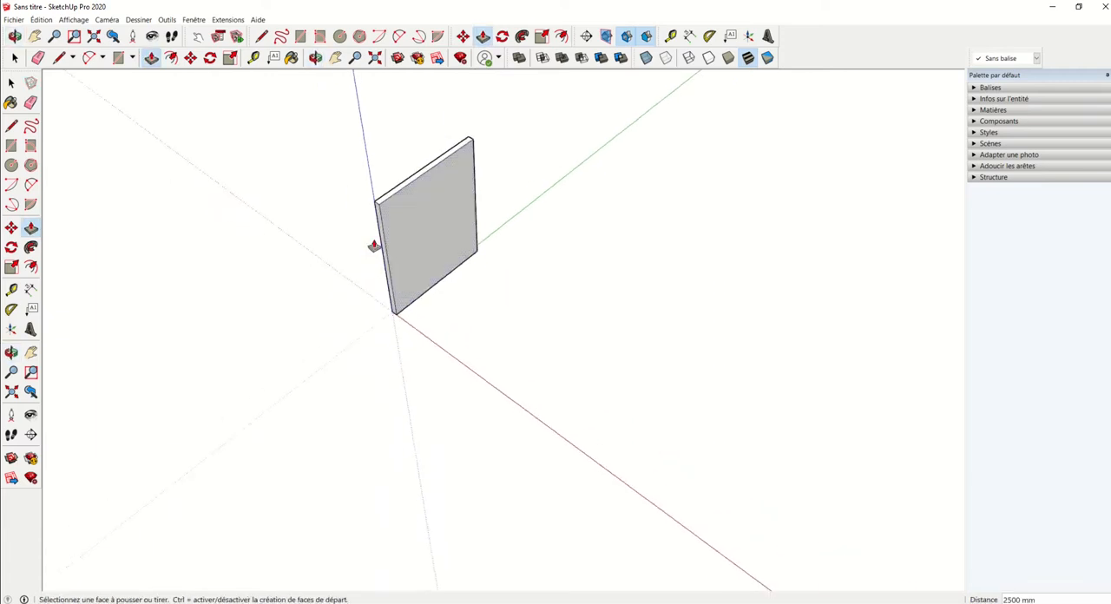
scroll(407, 173, "up", 3)
scroll(322, 218, "down", 3)
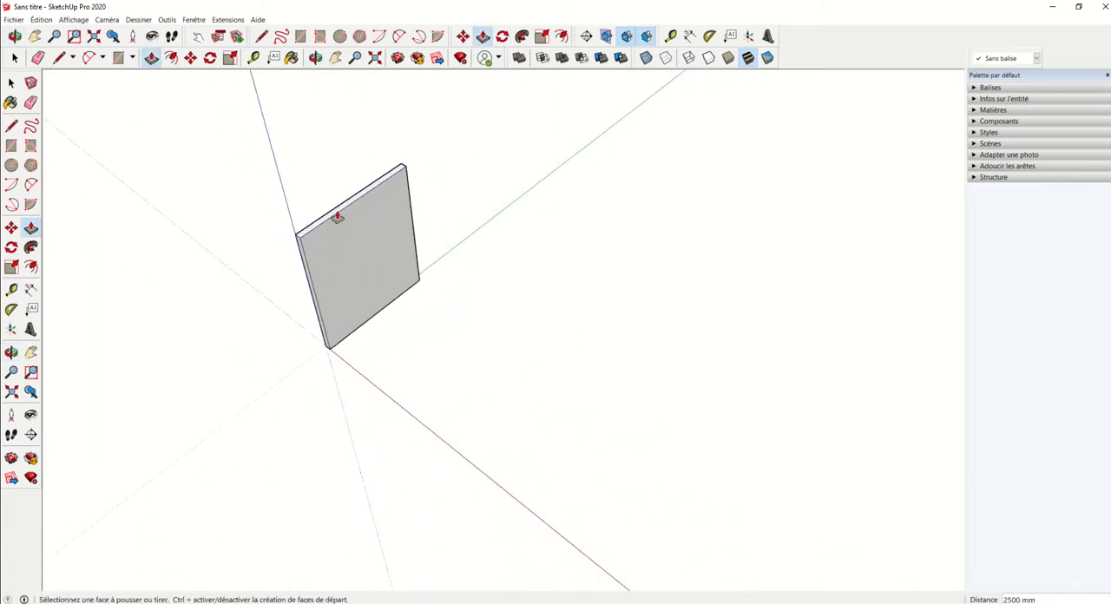
middle_click_drag(337, 217, 395, 222)
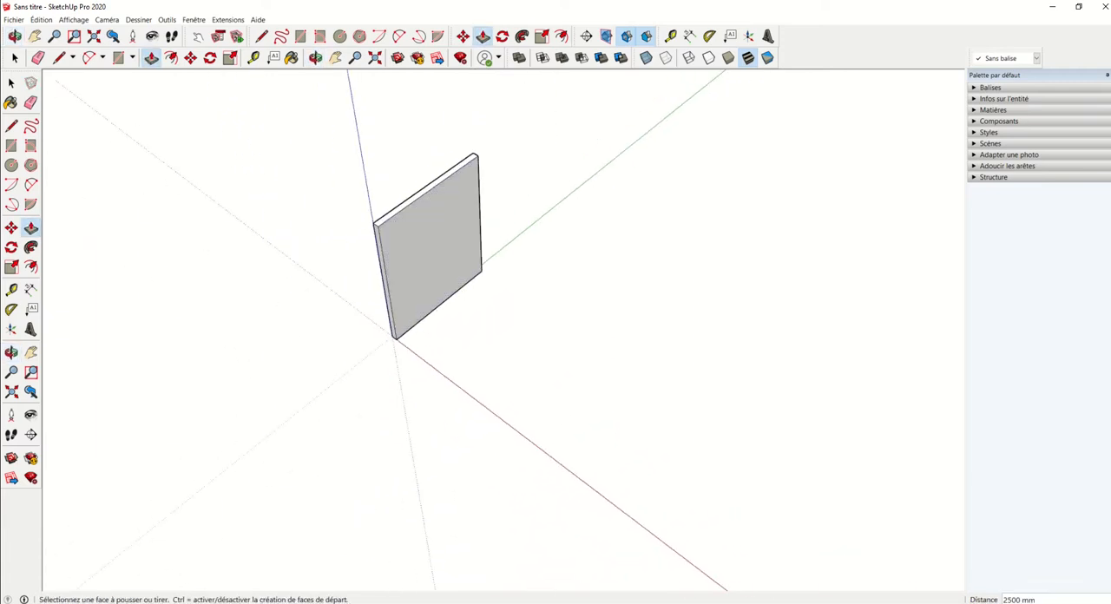
key("alt+Tab")
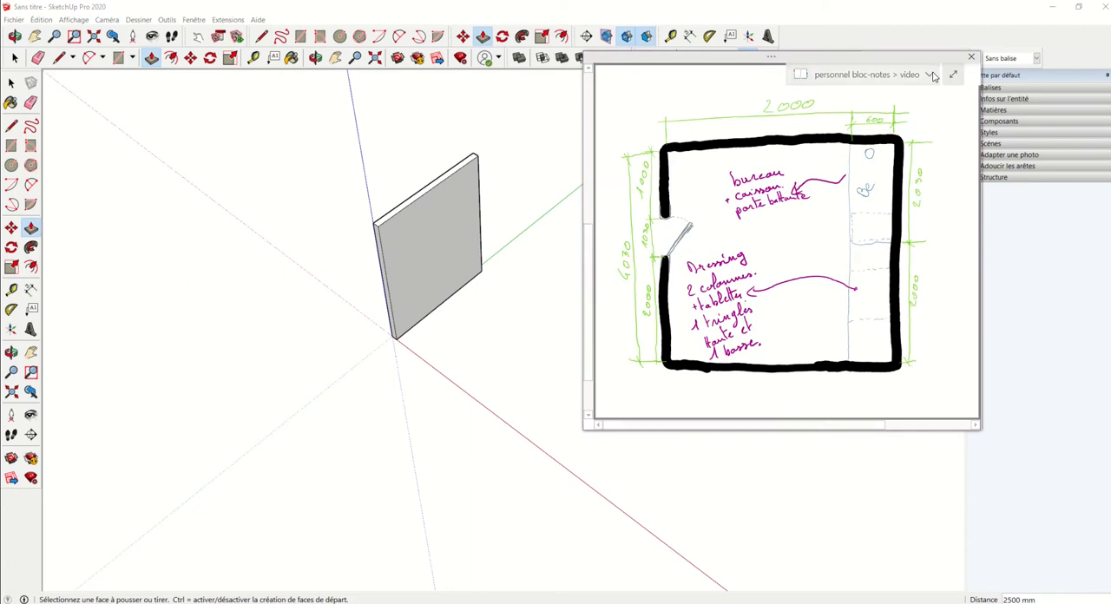
mouse_move(937, 61)
left_mouse_down()
mouse_move(846, 93)
mouse_move(434, 167)
mouse_move(612, 125)
mouse_move(879, 133)
left_mouse_up()
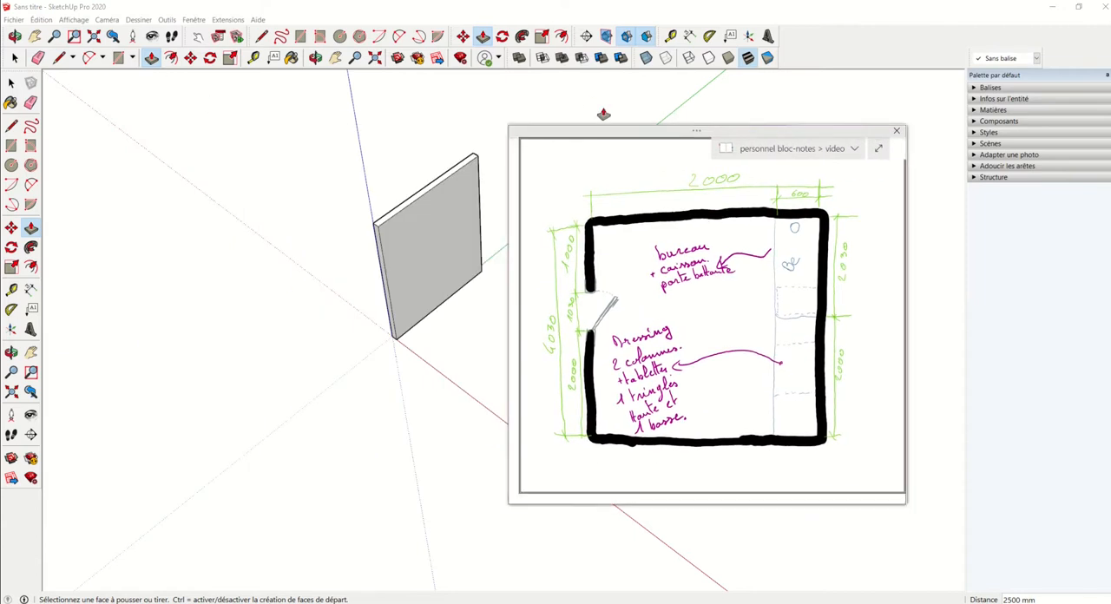
left_click_drag(672, 134, 0, 208)
scroll(373, 230, "up", 4)
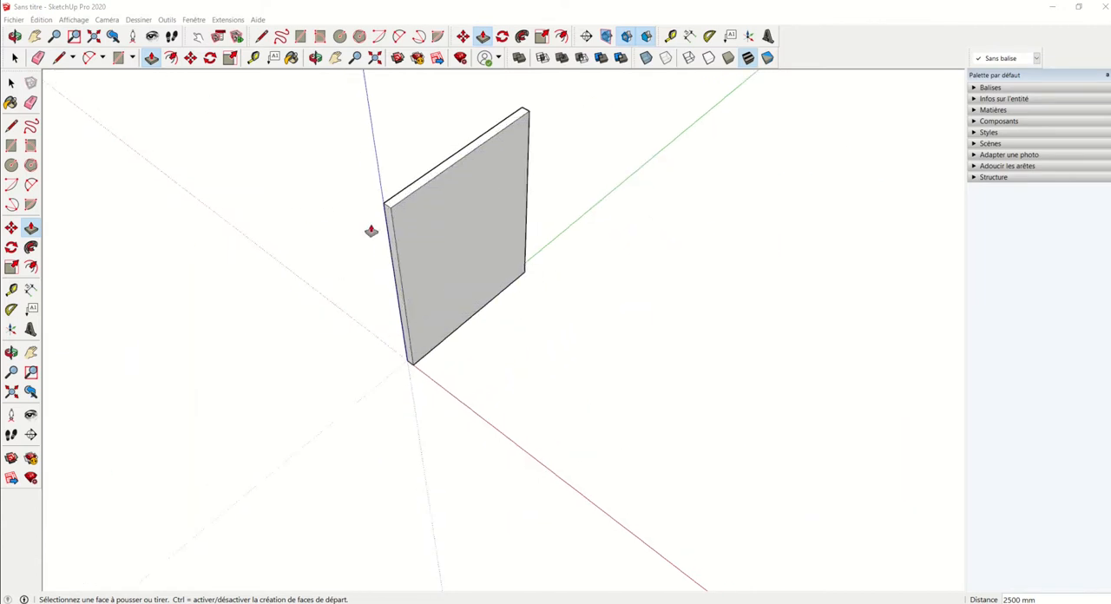
left_click(395, 225)
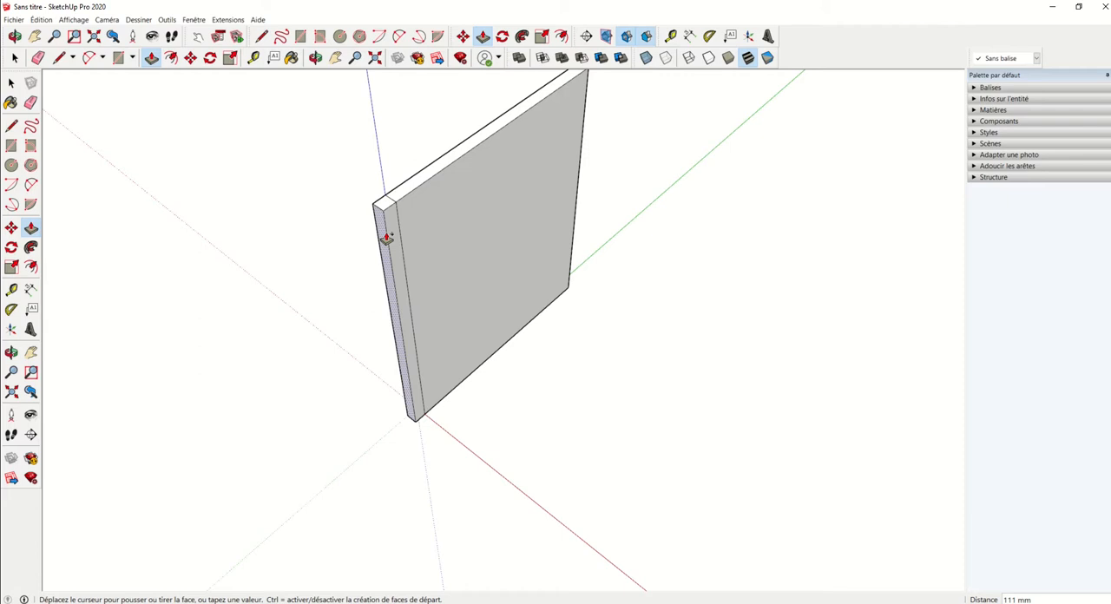
type("100")
key("Return")
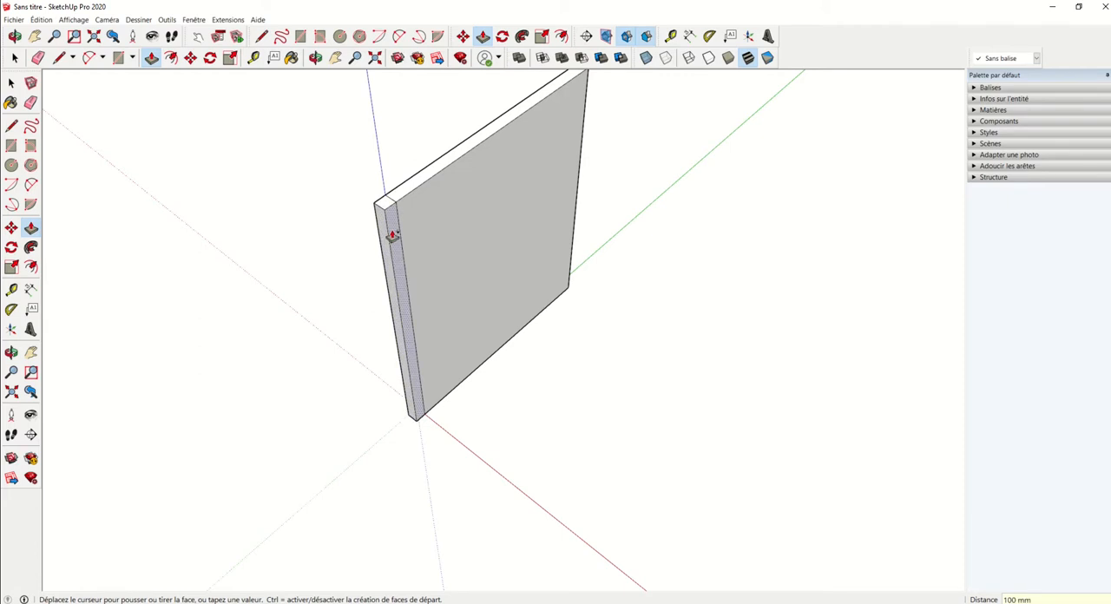
Step: Push/Pull the inner face of the corner section out 1000 mm along the red axis to start the perpendicular wall
scroll(394, 212, "down", 3)
left_click(396, 216)
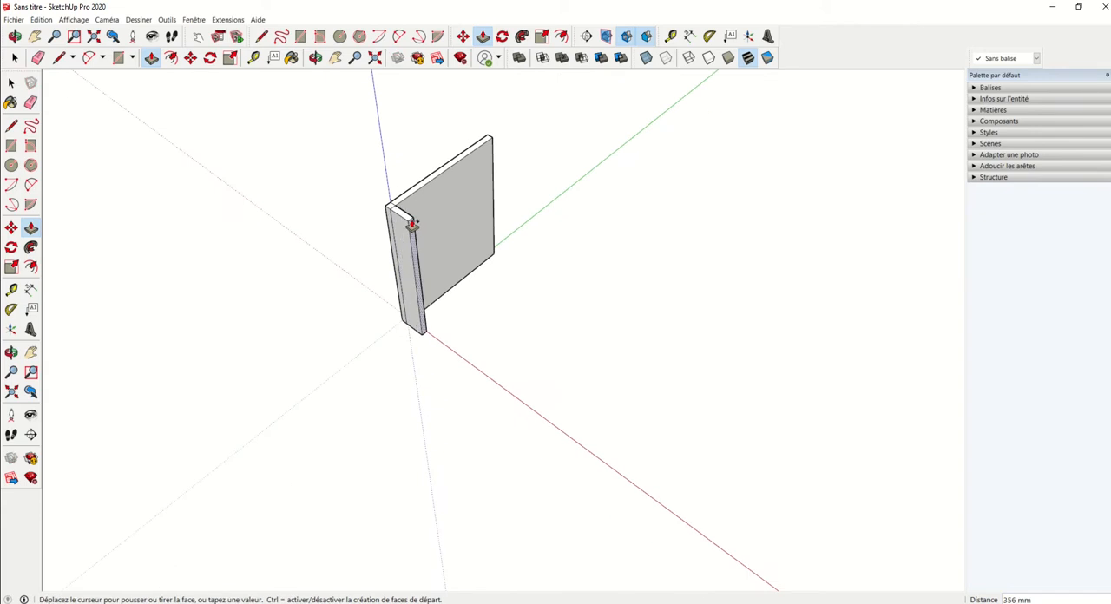
type("1000")
key("Return")
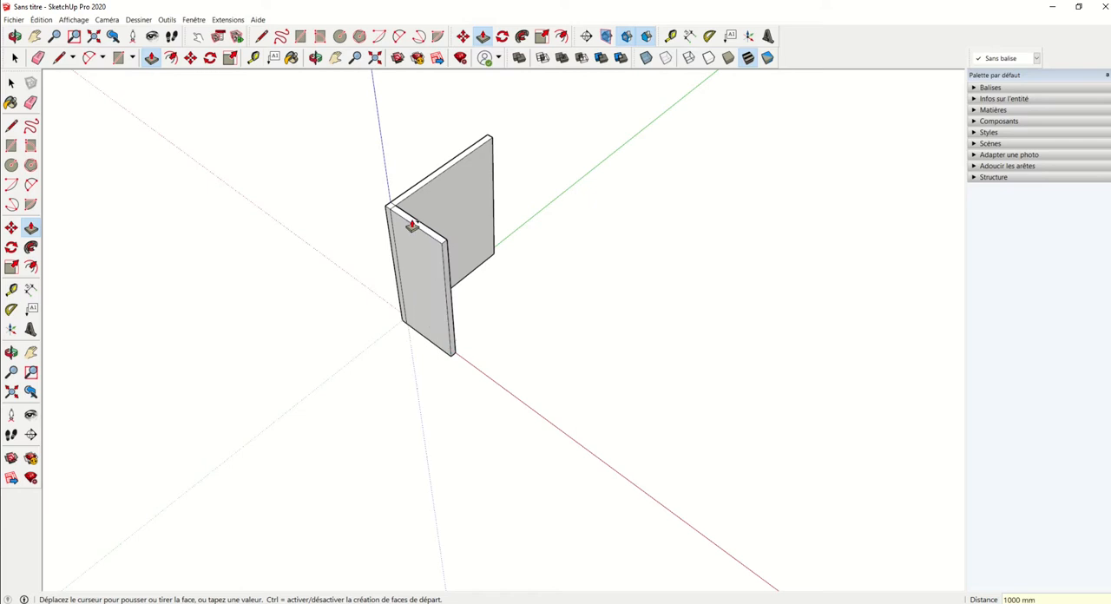
Step: Extend the perpendicular wall's end face by 1030 mm as a separate section for the door opening
left_click(448, 279)
scroll(453, 279, "up", 2)
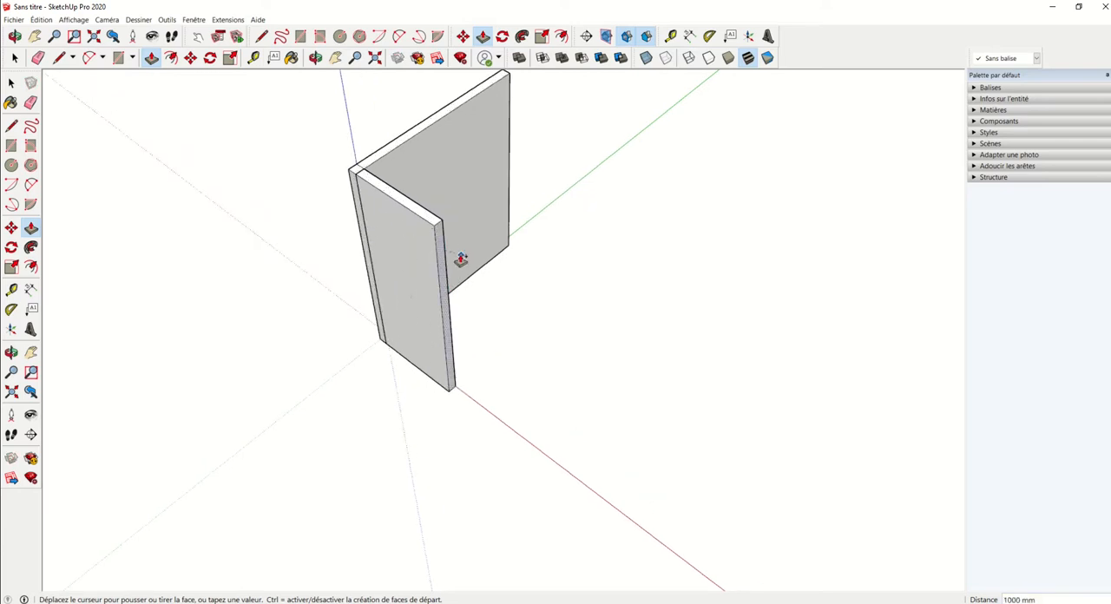
key("Escape")
scroll(452, 270, "up", 2)
left_click(434, 252)
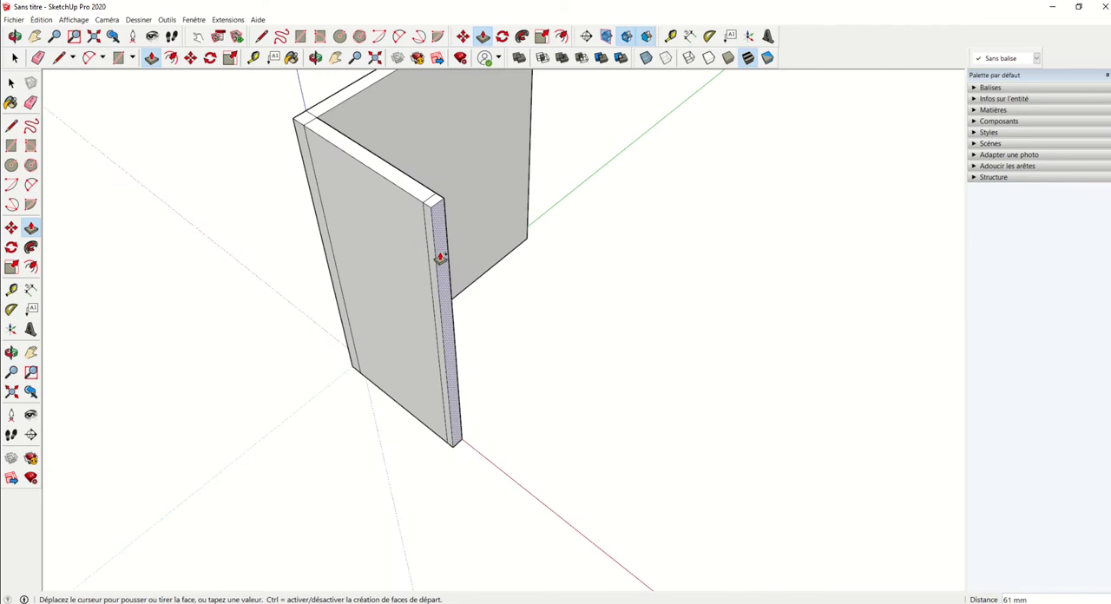
key("Escape")
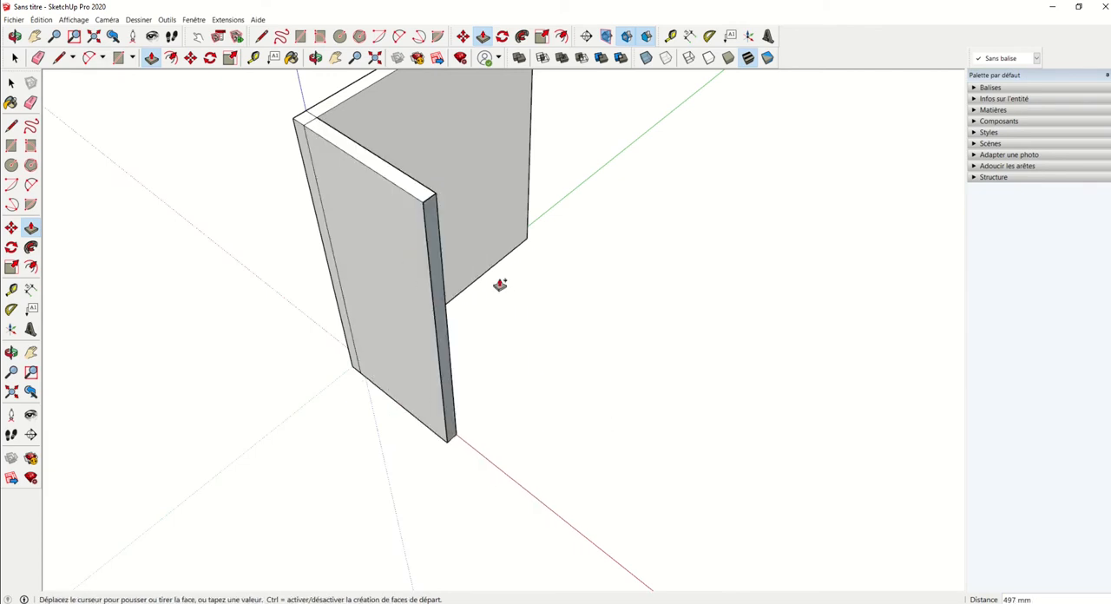
middle_click_drag(543, 290, 469, 246)
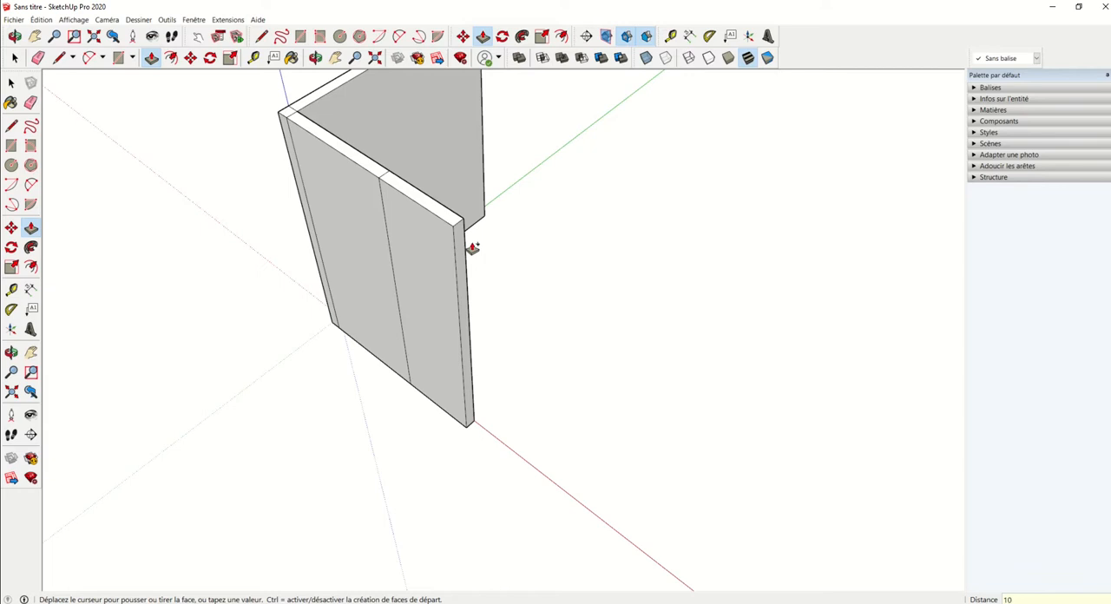
key("Return")
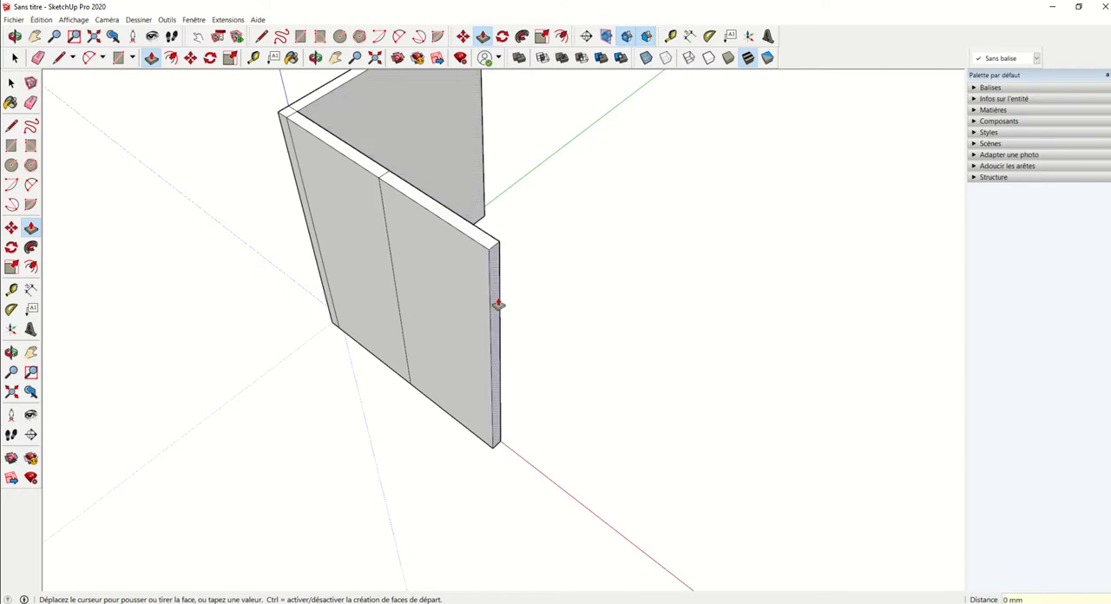
Step: Extend the wall beyond the door section by another separate 2000 mm section along the red axis
key("ctrl")
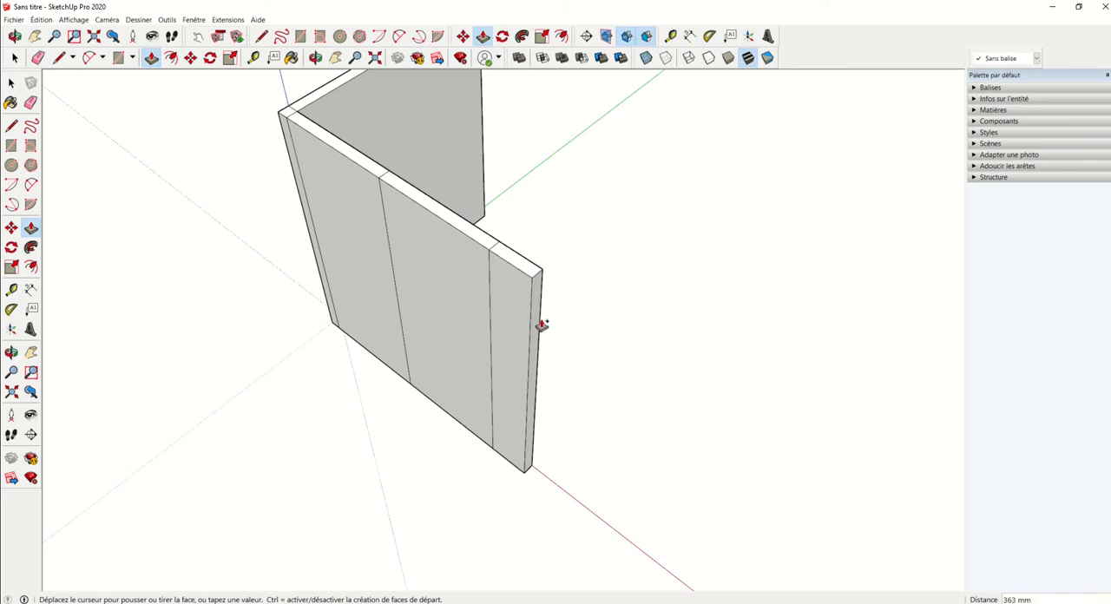
middle_click_drag(542, 324, 391, 255, "shift")
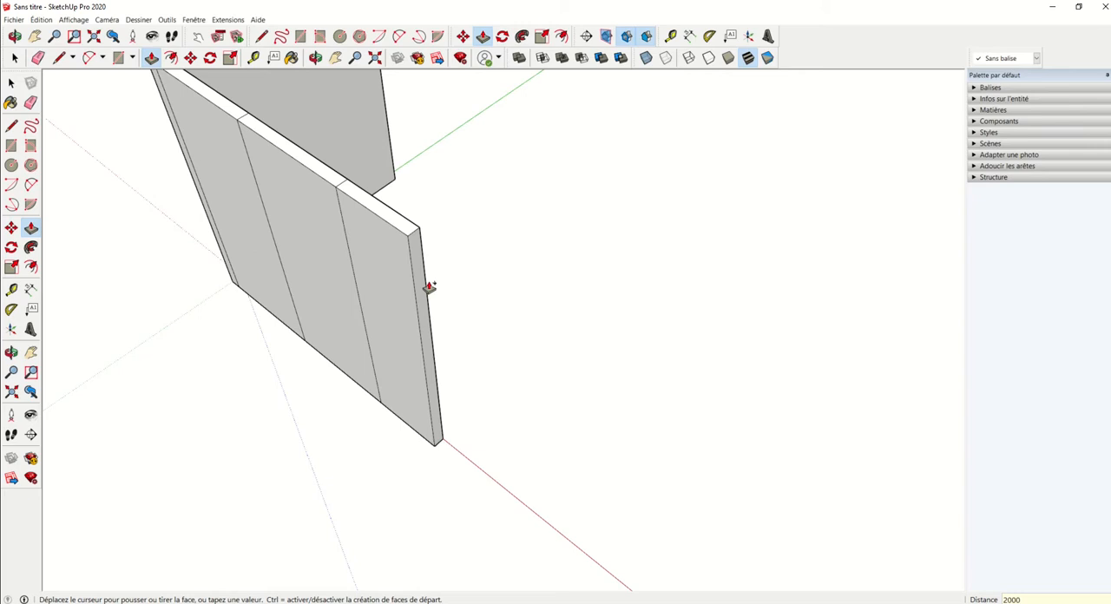
middle_click_drag(429, 287, 307, 230)
scroll(387, 233, "up", 5)
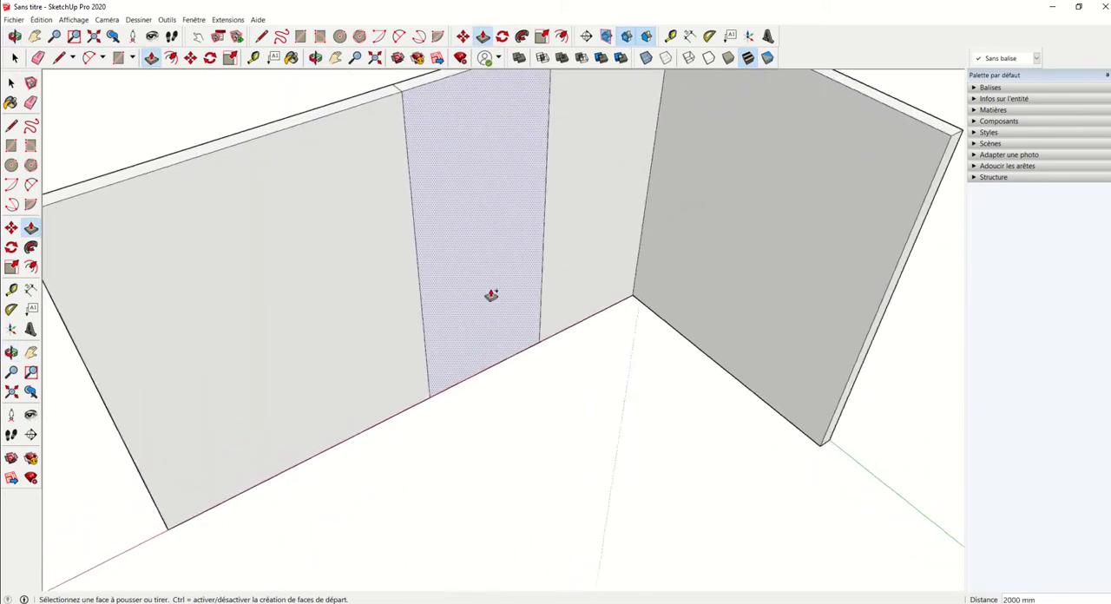
Step: Place a horizontal guide on the door wall 2050 mm above its base edge with the Tape Measure tool
middle_click_drag(491, 296, 477, 261)
scroll(486, 213, "up", 3)
scroll(476, 312, "down", 4)
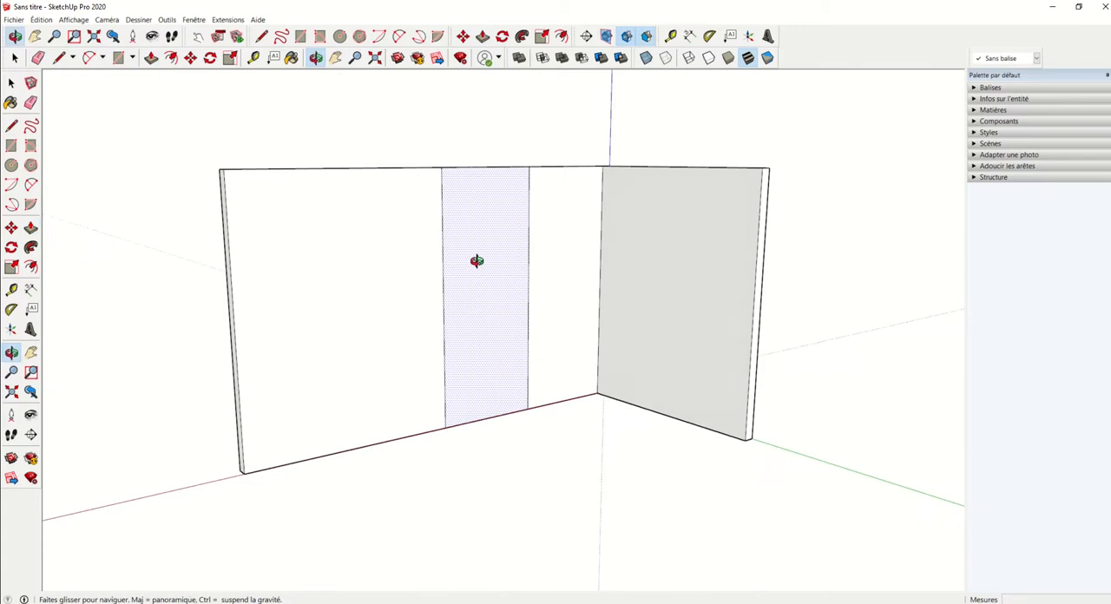
scroll(473, 315, "up", 3)
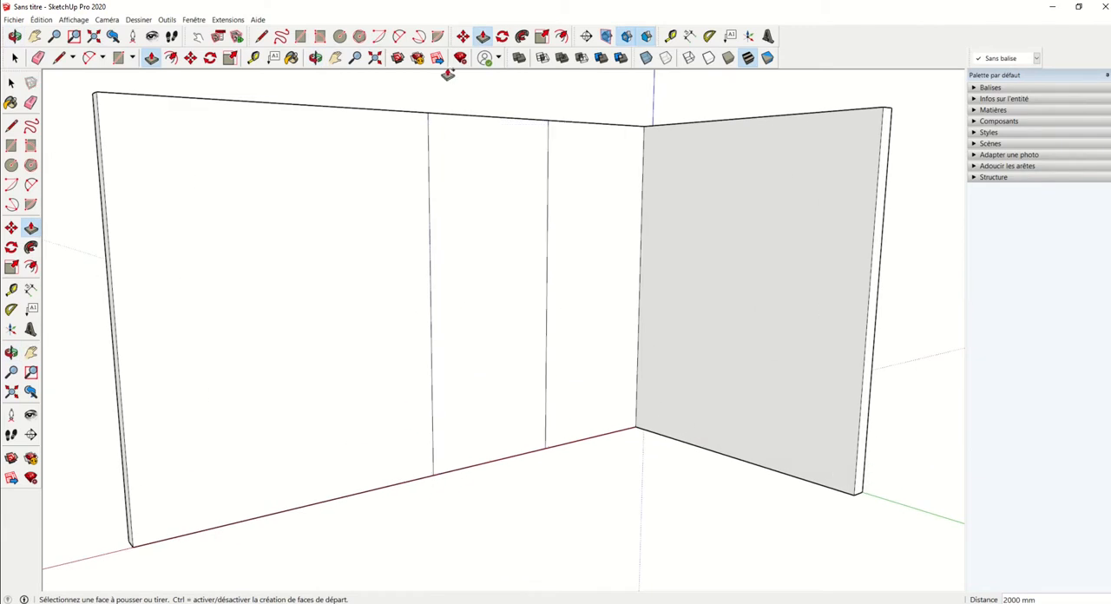
left_click(254, 59)
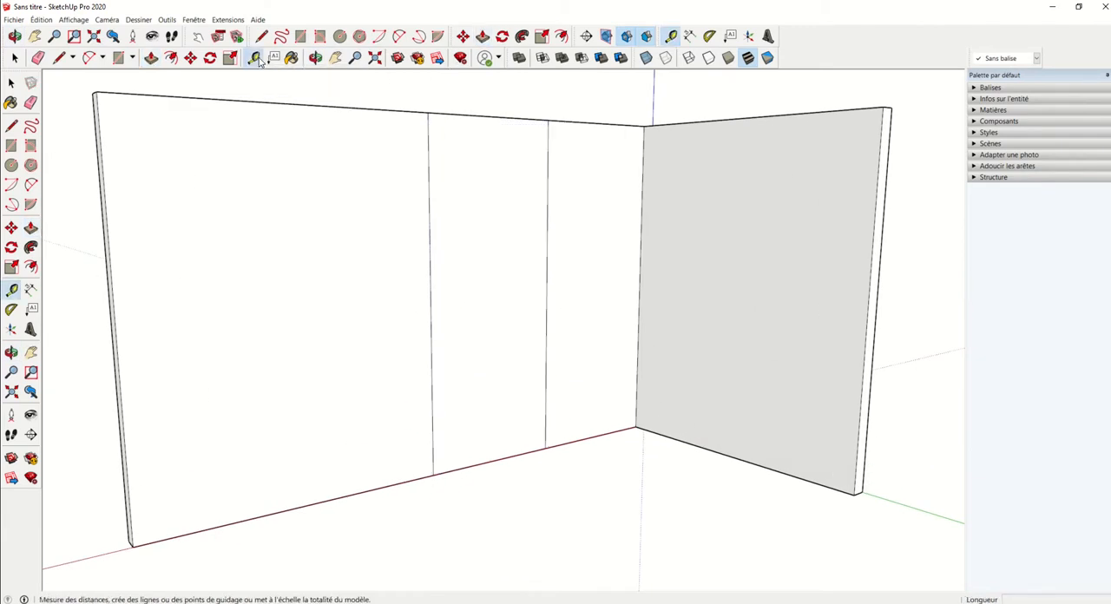
left_click(503, 457)
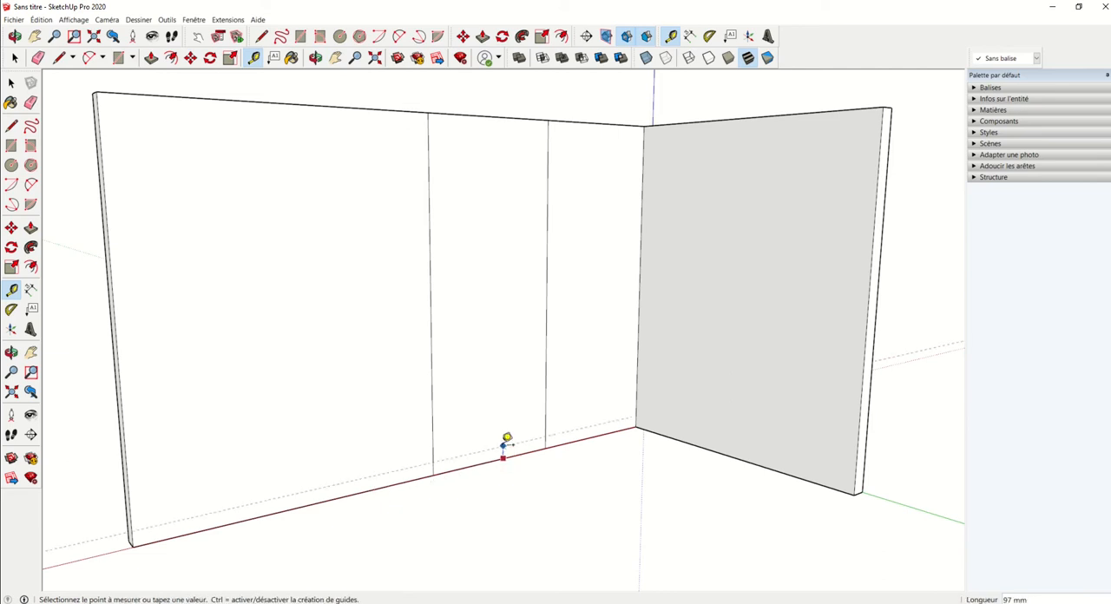
left_click(504, 190)
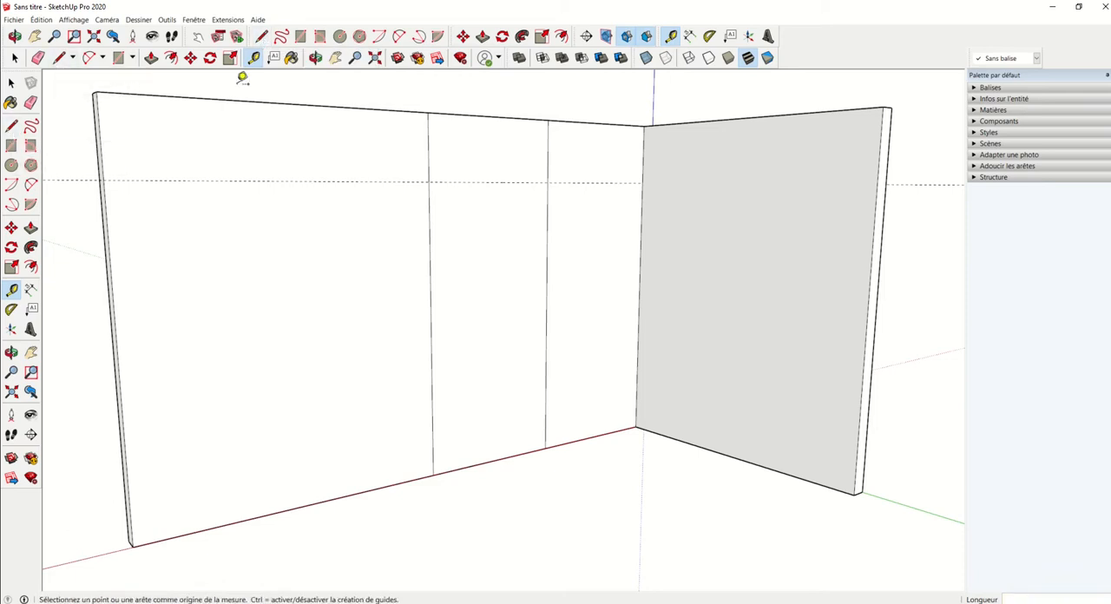
Step: Draw a line along the guide across the door section to mark the top of the opening
left_click(262, 35)
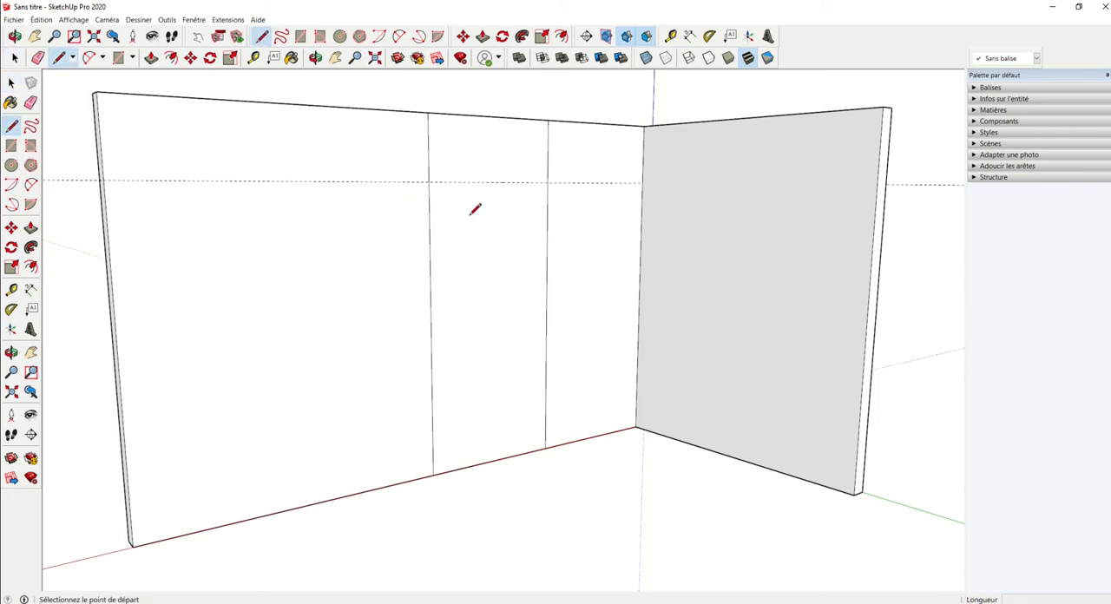
left_click(428, 181)
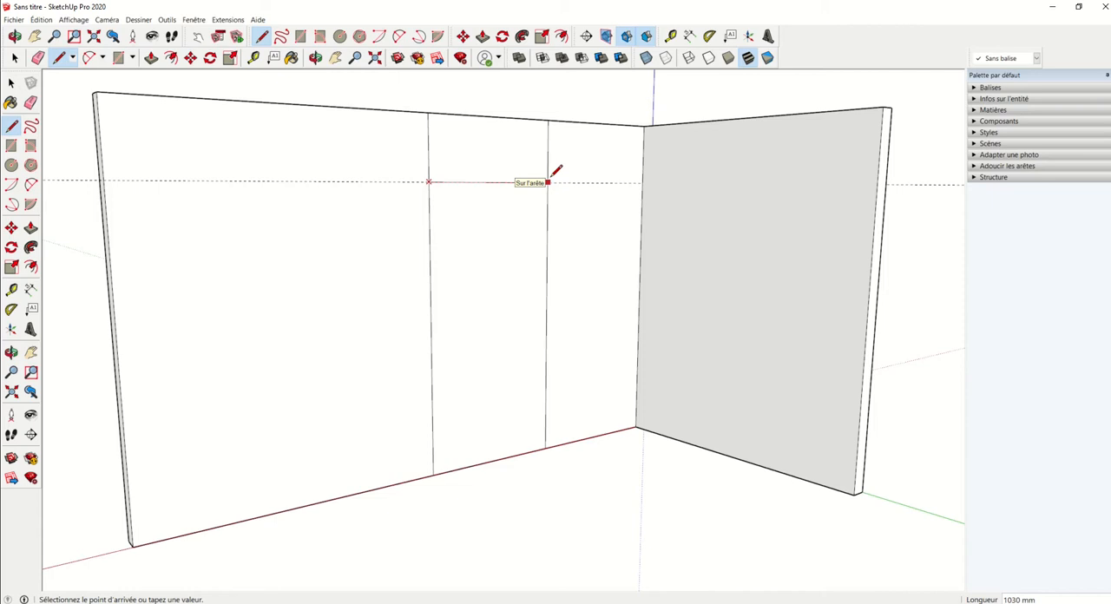
middle_click_drag(470, 237, 505, 304)
scroll(535, 299, "down", 3)
Step: Push the door face under the line 100 mm through the wall to cut the opening
key("space")
left_click(531, 290)
scroll(505, 251, "up", 2)
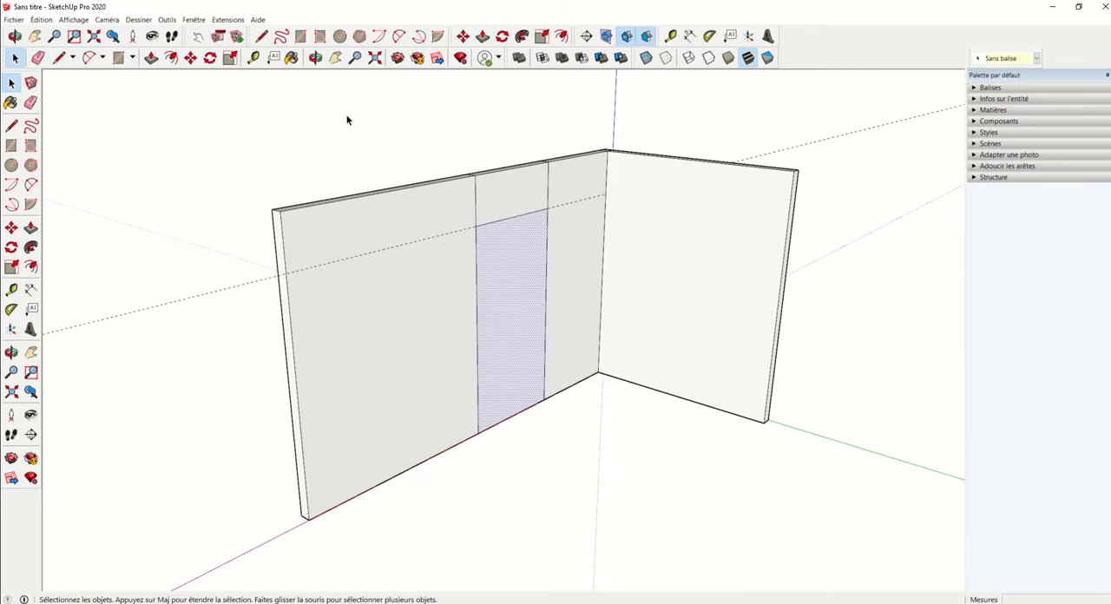
left_click(151, 57)
left_click(502, 337)
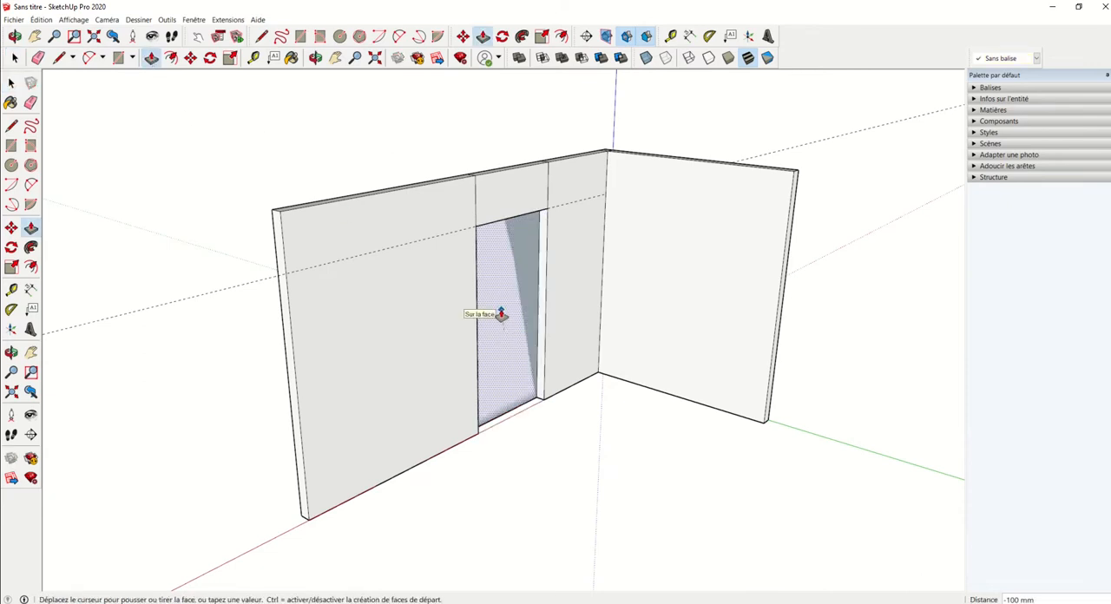
left_click(501, 314)
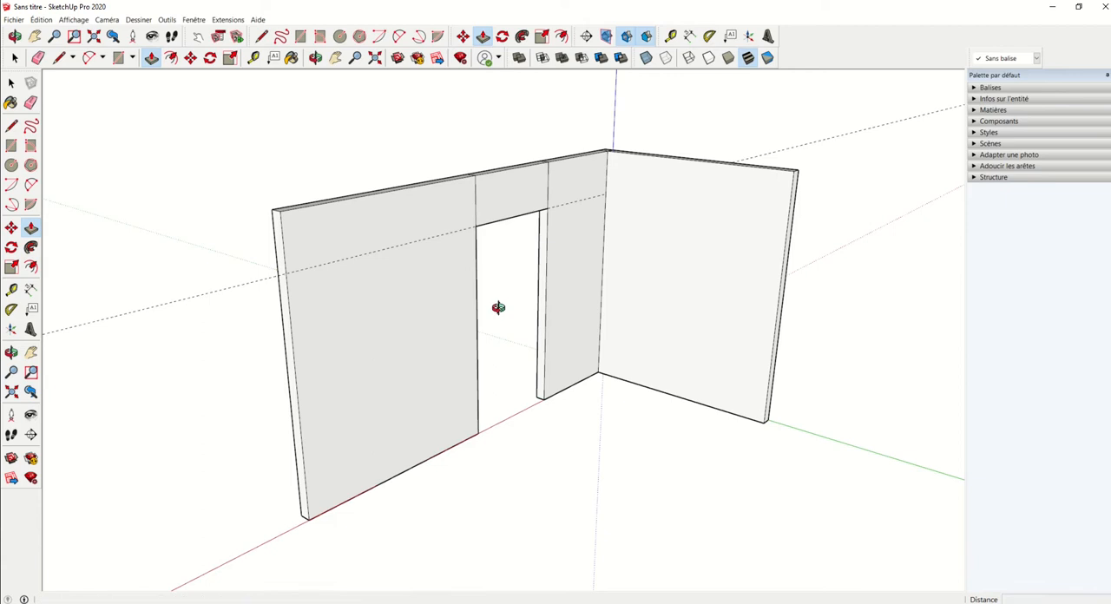
Step: Delete the horizontal guide that marks the door height
middle_click_drag(500, 312, 449, 312)
middle_click_drag(585, 335, 284, 335)
key("space")
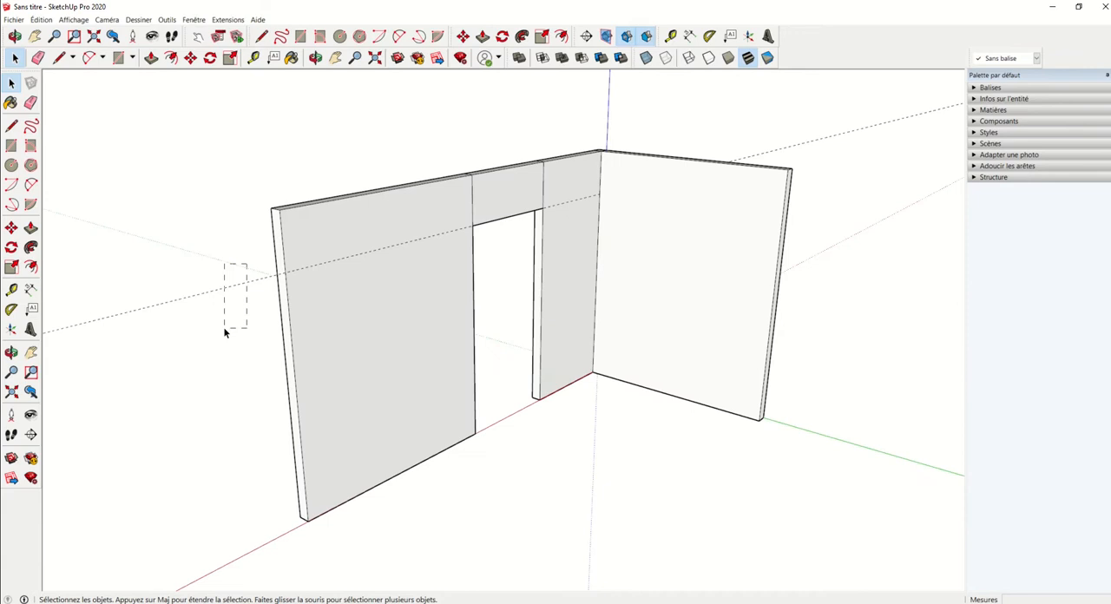
left_click_drag(222, 331, 219, 355)
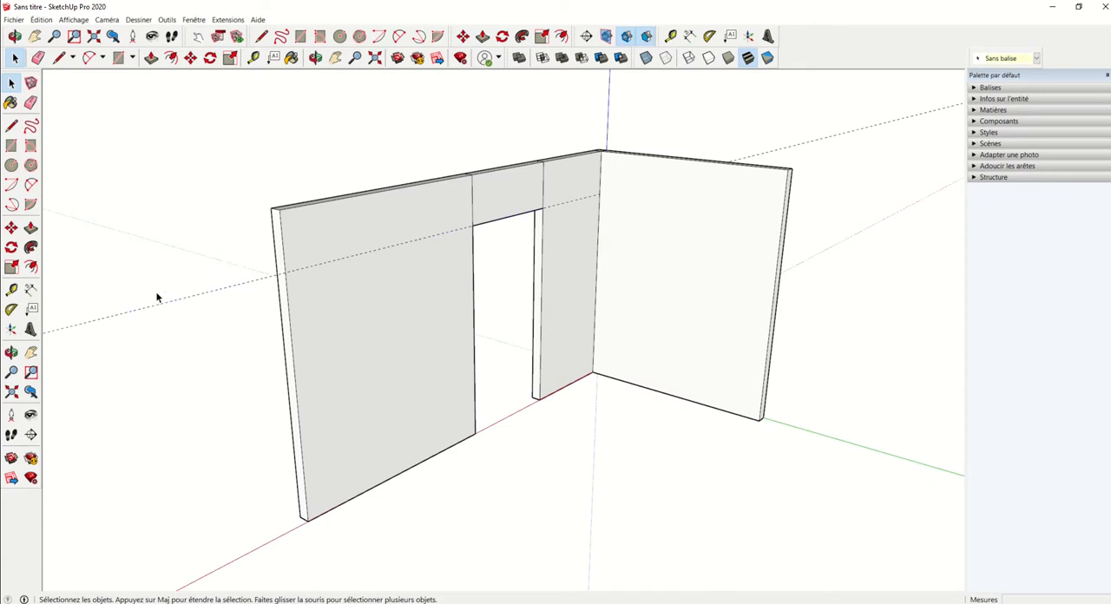
middle_click_drag(155, 291, 334, 325)
Step: Extend the door wall's far end by a separate 100 mm corner section and pull its inner face out 2000 mm as a side wall
middle_click_drag(475, 356, 322, 311)
scroll(356, 352, "up", 2)
key("p")
left_click(347, 308)
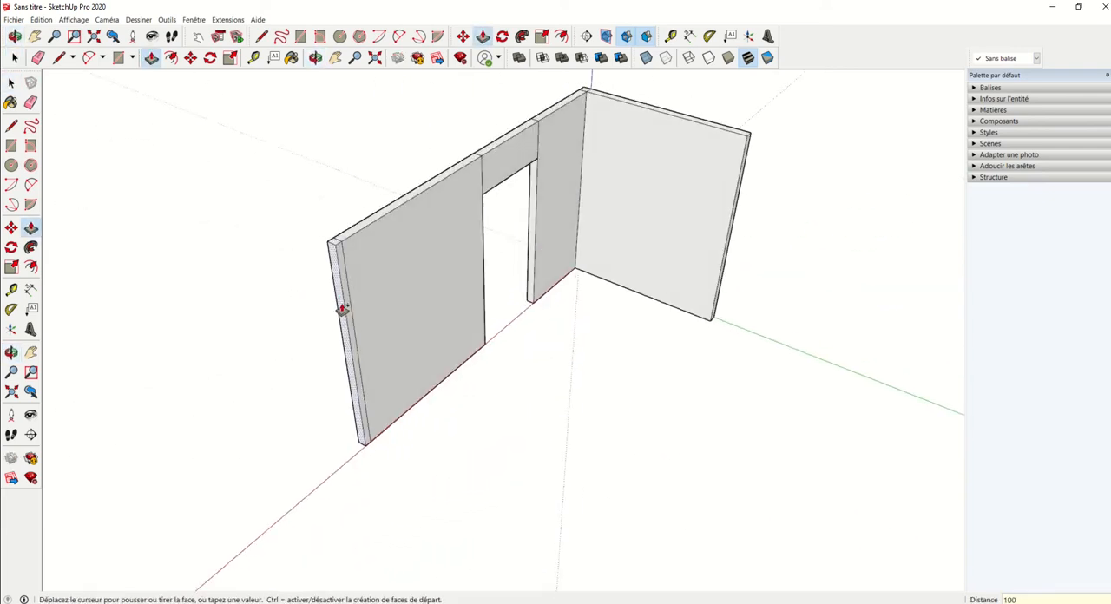
type("100")
key("Return")
left_click(342, 310)
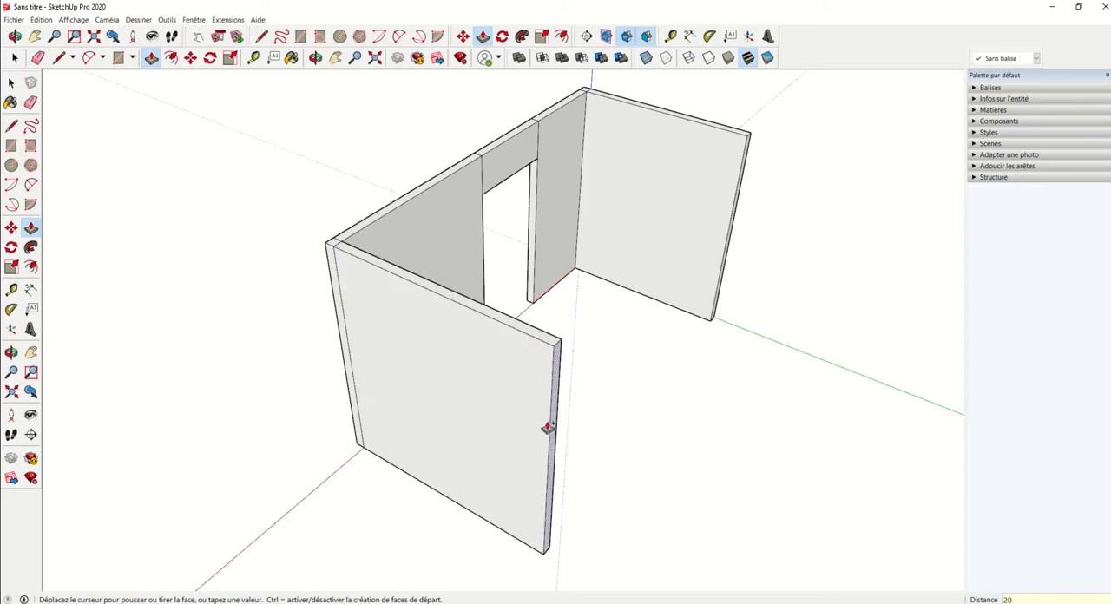
key("Return")
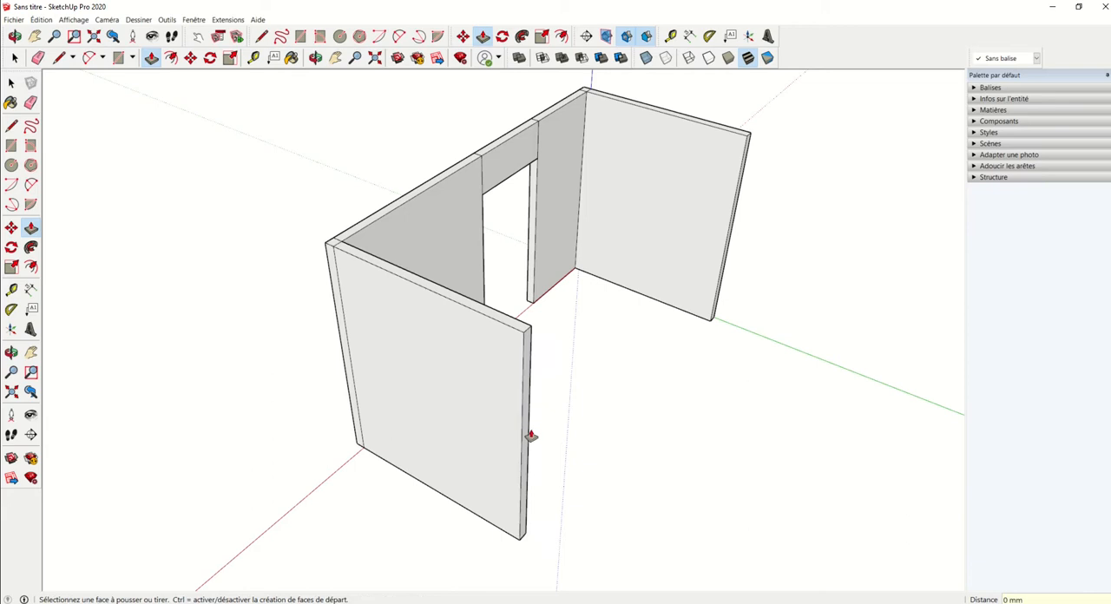
Step: Add a separate 100 mm section to the new side wall's end and pull its inner face 4130 mm to close the room
left_click(530, 435)
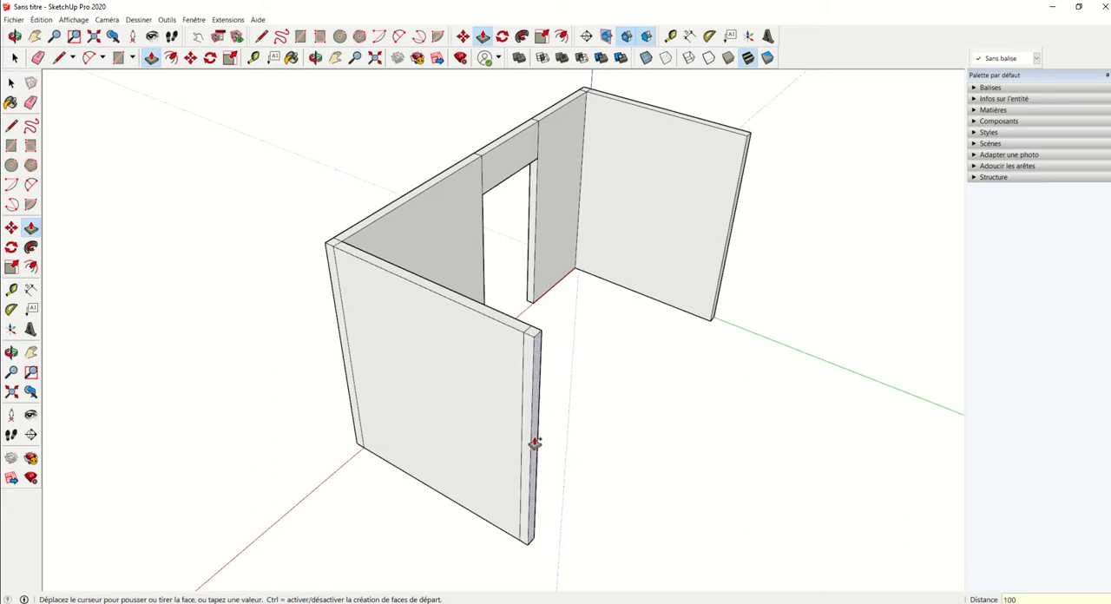
type("100")
key("Return")
middle_click_drag(540, 439, 300, 270)
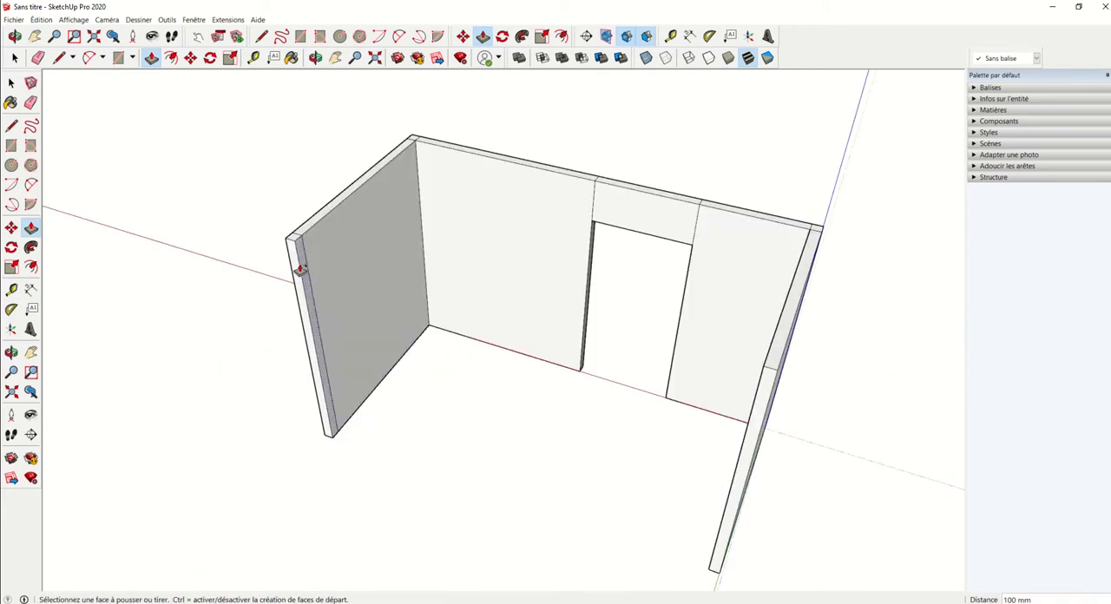
left_click(299, 270)
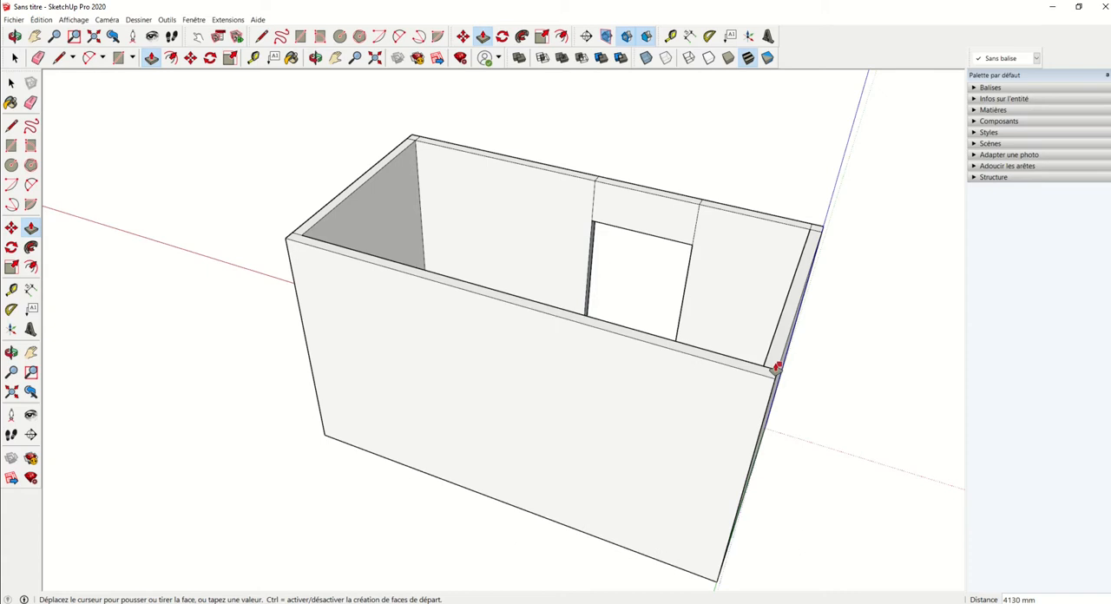
left_click(779, 367)
Step: Extend the underside of the wall opposite the door down by 100 mm as a separate floor strip
middle_click_drag(756, 359, 503, 430)
key("p")
left_click(489, 380)
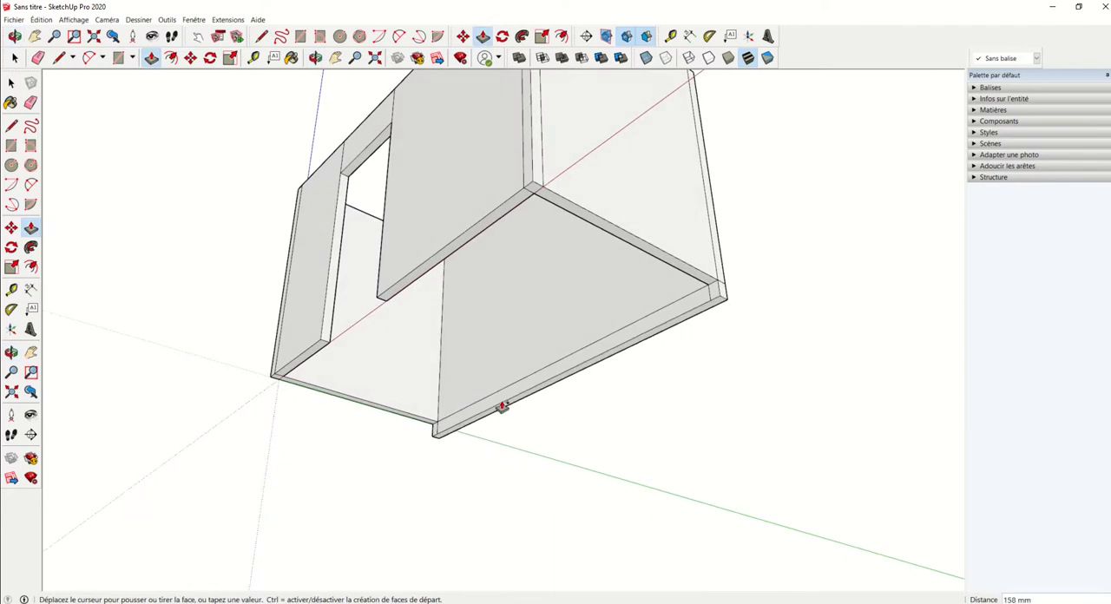
key("Return")
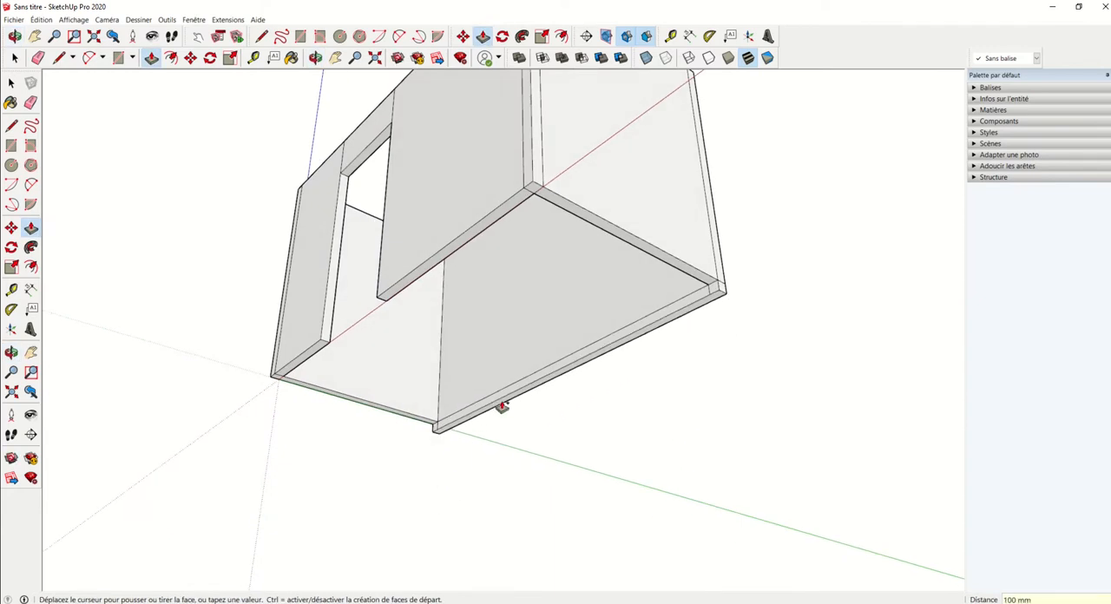
Step: Erase the short vertical edge that splits the floor strip's inner face near its end
middle_click_drag(502, 406, 573, 410)
scroll(415, 424, "up", 8)
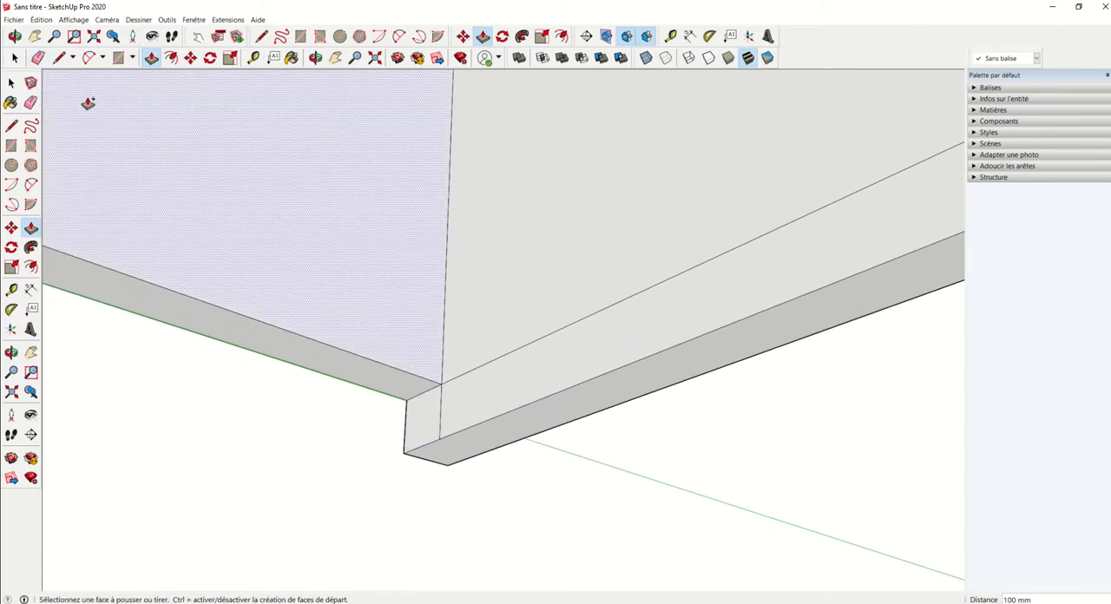
middle_click_drag(606, 363, 555, 406)
key("e")
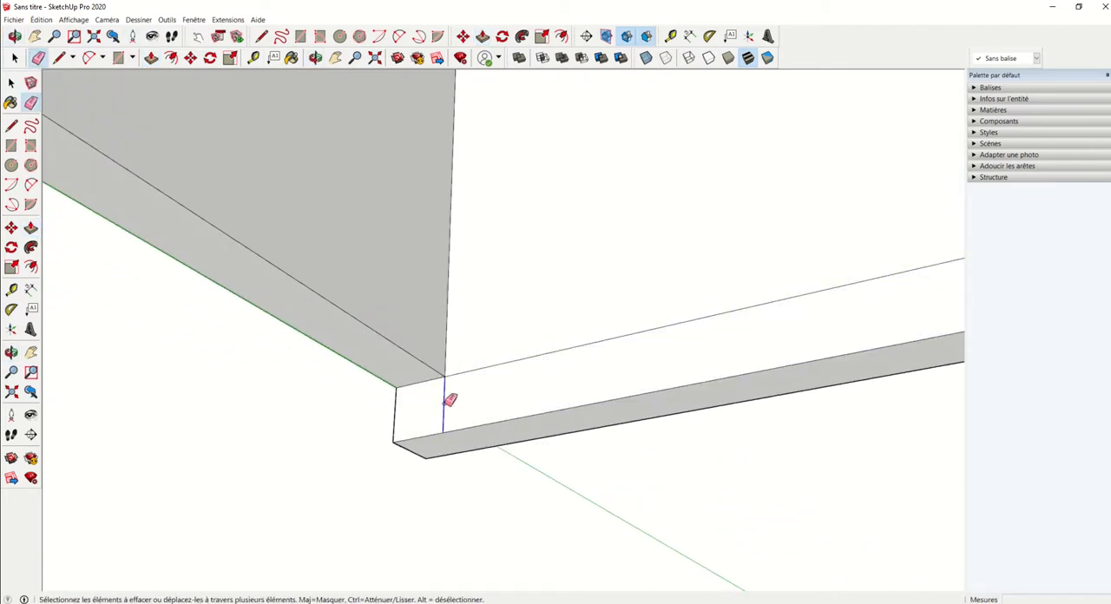
scroll(460, 391, "down", 2)
mouse_move(449, 392)
middle_mouse_down()
mouse_move(550, 387)
mouse_move(543, 374)
mouse_move(579, 365)
mouse_move(501, 359)
mouse_move(397, 397)
middle_mouse_up()
Step: Push/Pull the floor strip's inner face 2100 mm to the outside of the door wall to form the floor slab
key("p")
scroll(396, 397, "down", 2)
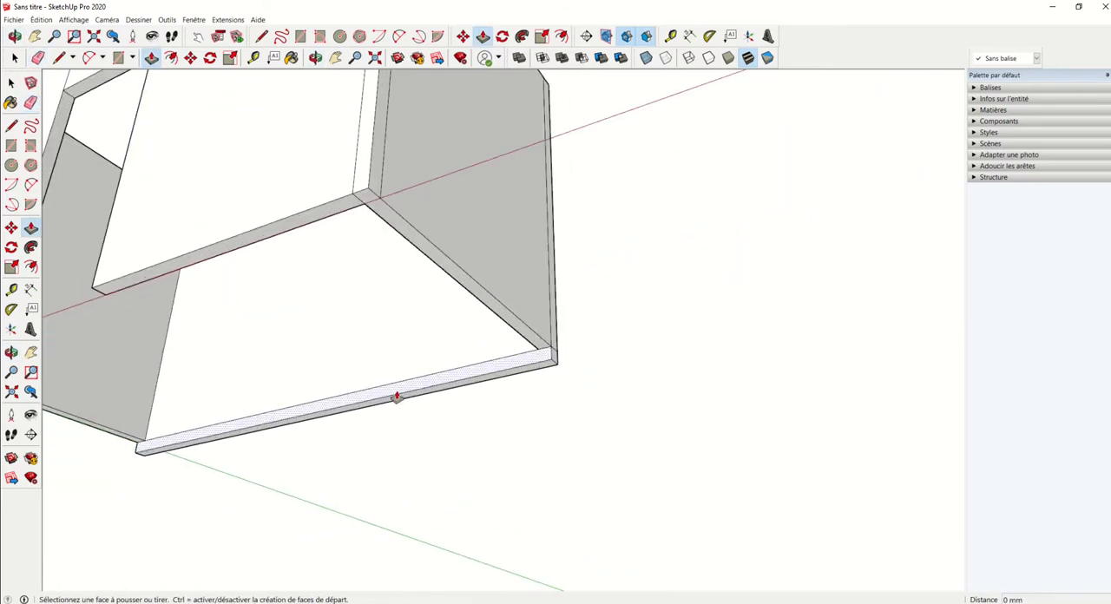
left_click(396, 397)
scroll(390, 397, "down", 3)
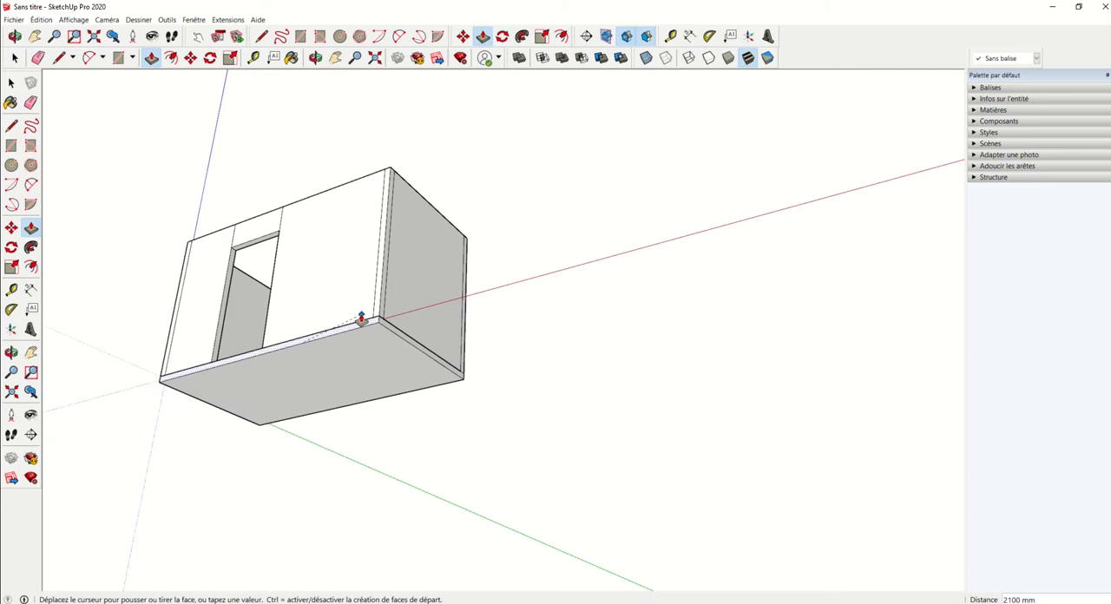
left_click(362, 320)
Step: Erase the leftover seam edges on the wall tops and down the door wall at the corner by the origin
mouse_move(307, 200)
middle_mouse_down()
mouse_move(422, 423)
mouse_move(248, 360)
mouse_move(799, 313)
mouse_move(642, 450)
mouse_move(251, 434)
mouse_move(570, 377)
mouse_move(405, 384)
mouse_move(437, 253)
mouse_move(479, 195)
middle_mouse_up()
scroll(641, 451, "down", 5)
scroll(405, 383, "up", 3)
scroll(406, 385, "up", 3)
scroll(444, 327, "up", 3)
key("e")
scroll(434, 250, "up", 2)
mouse_move(434, 250)
middle_mouse_down()
mouse_move(424, 251)
mouse_move(444, 251)
middle_mouse_up()
scroll(445, 252, "up", 1)
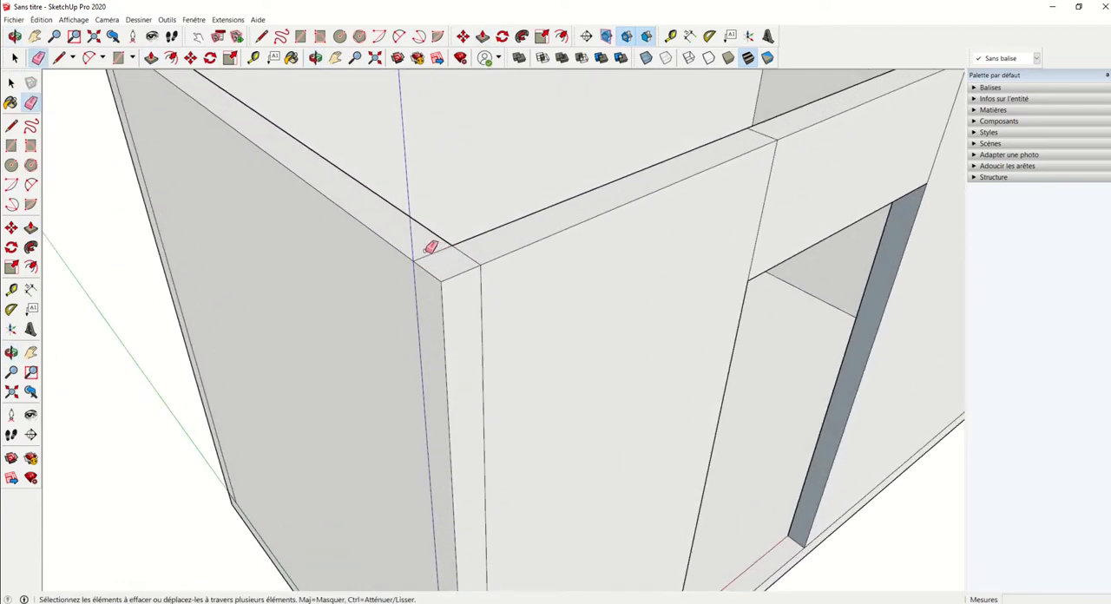
left_click(477, 252)
left_click(488, 306)
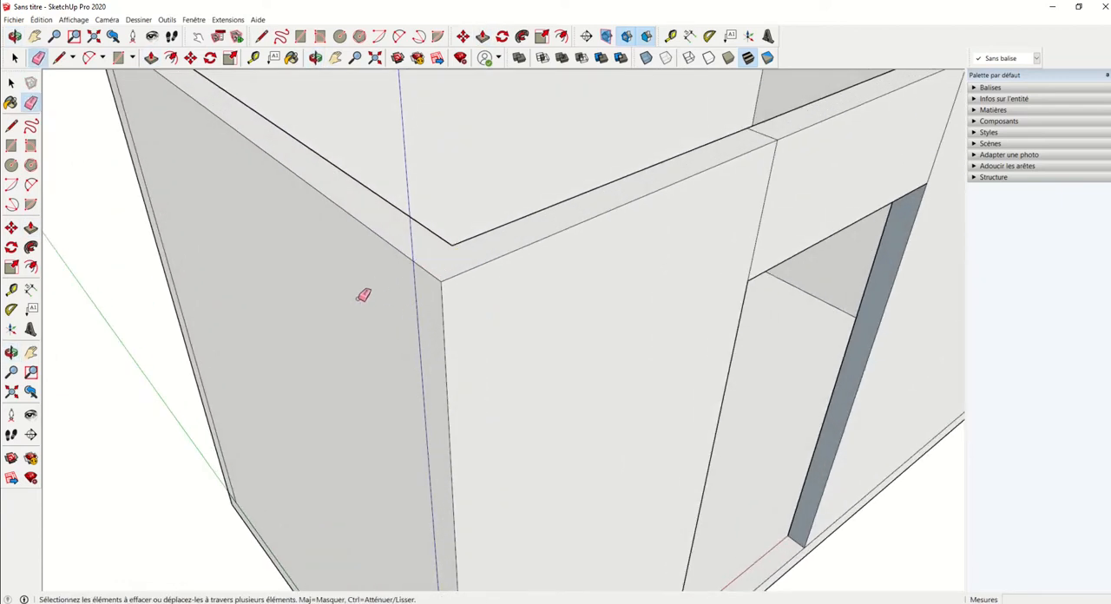
Step: Erase the leftover seam edges on the outer face of the end wall beside the origin
scroll(358, 300, "down", 4)
middle_click_drag(280, 347, 469, 390)
scroll(386, 493, "up", 3)
left_click(336, 469)
middle_click_drag(411, 520, 400, 359, "shift")
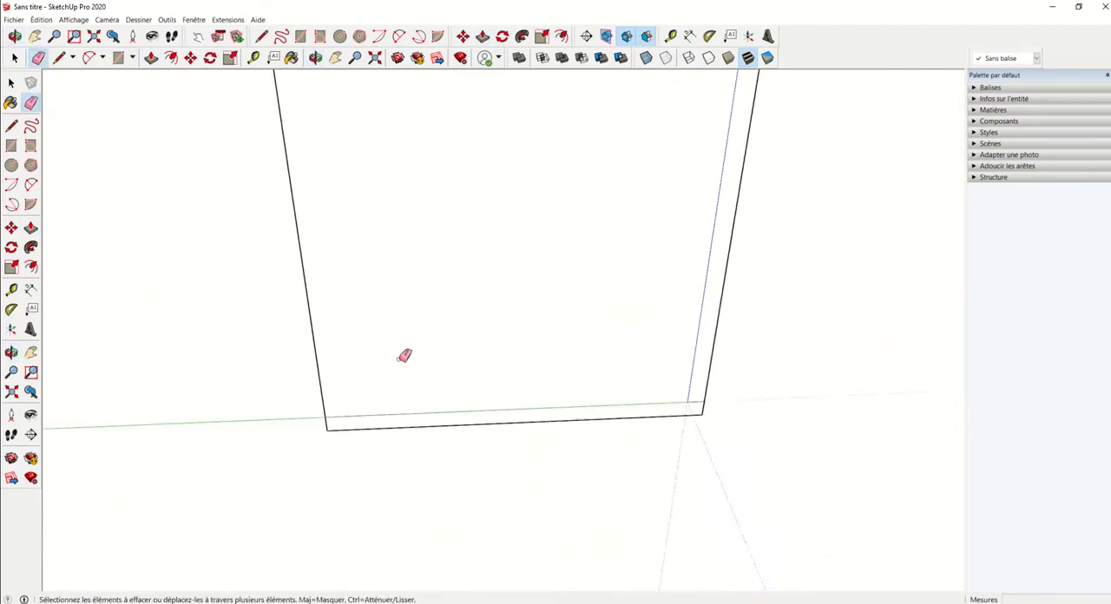
Step: Erase the seams at the lower corner by the origin and along the door wall's base up to the doorway
scroll(691, 404, "up", 3)
middle_click_drag(709, 365, 644, 377)
scroll(553, 490, "up", 2)
left_click_drag(556, 466, 554, 488)
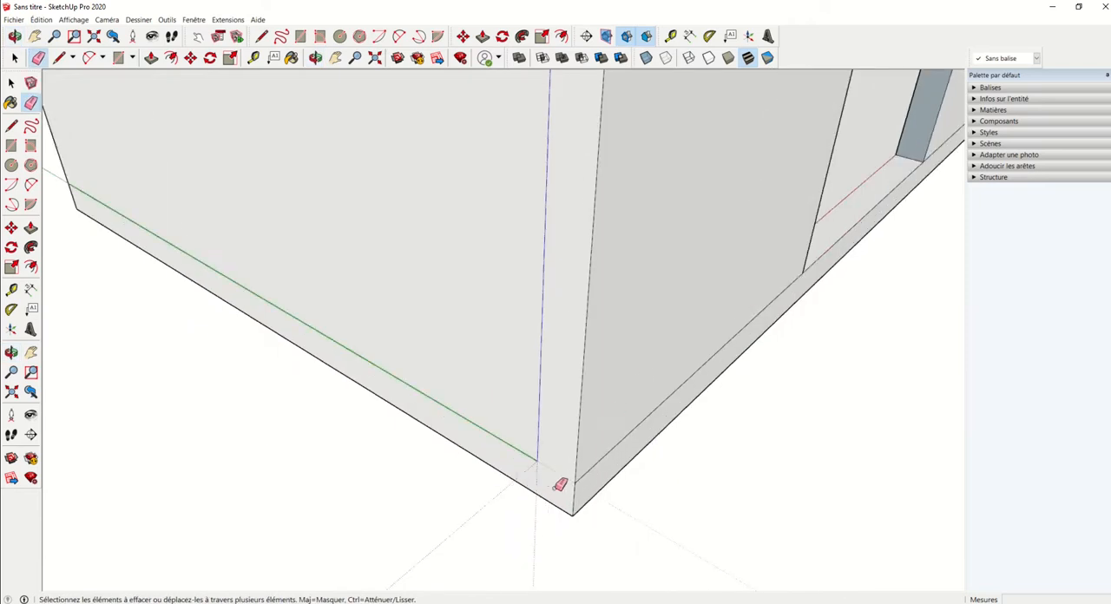
middle_click_drag(646, 462, 535, 452)
left_click(544, 448)
scroll(584, 437, "down", 2)
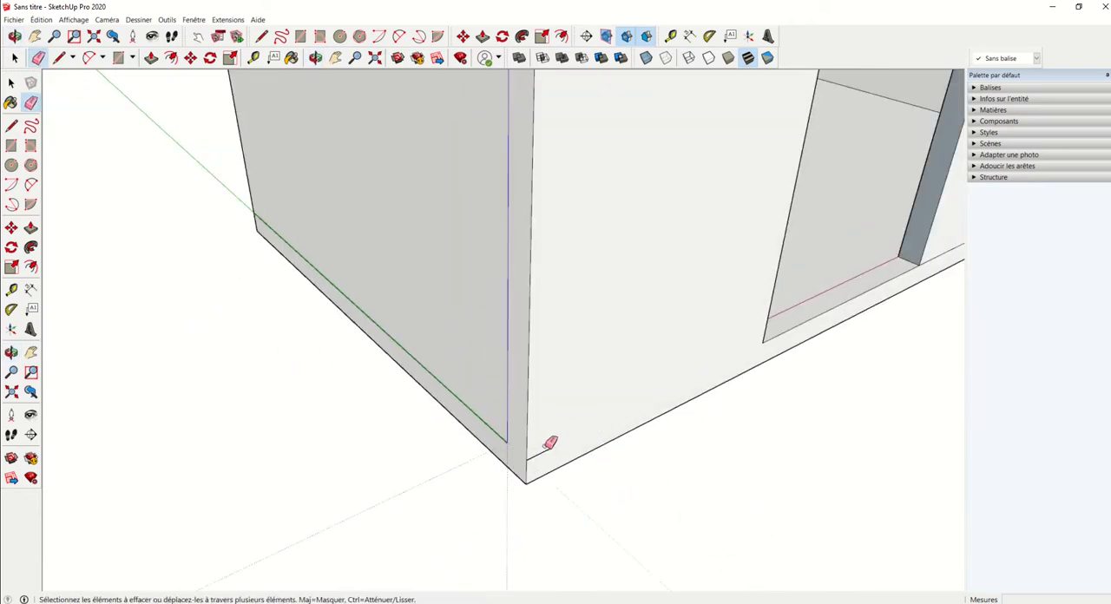
left_click(492, 427)
Step: Erase the floor seam edges under the doorway and along the door wall's base beyond it
scroll(599, 391, "down", 2)
mouse_move(599, 391)
middle_mouse_down()
mouse_move(417, 434)
mouse_move(356, 430)
middle_mouse_up()
scroll(558, 409, "up", 3)
middle_click_drag(558, 409, 321, 421, "shift")
scroll(447, 380, "up", 1)
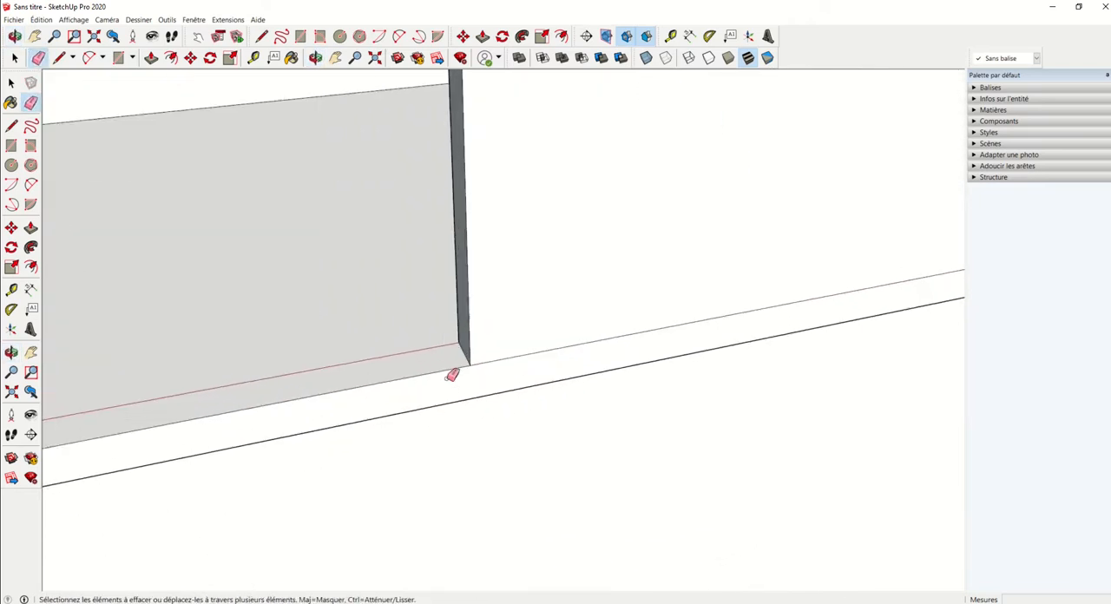
scroll(446, 380, "up", 1)
middle_click_drag(446, 379, 403, 369)
left_click_drag(589, 341, 581, 378)
scroll(618, 348, "down", 4)
scroll(781, 305, "down", 1)
middle_click_drag(781, 305, 534, 337, "shift")
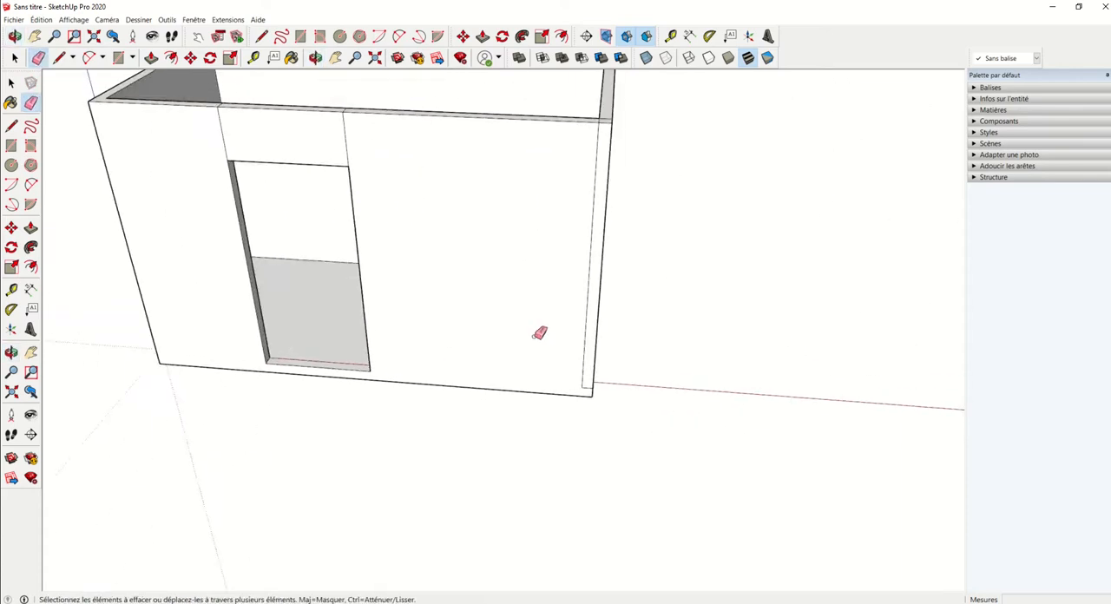
Step: Erase the vertical seam at the door wall's far corner and the adjoining side and base seams on the far end wall
scroll(534, 337, "up", 3)
left_click_drag(600, 386, 608, 416)
middle_click_drag(608, 416, 274, 390)
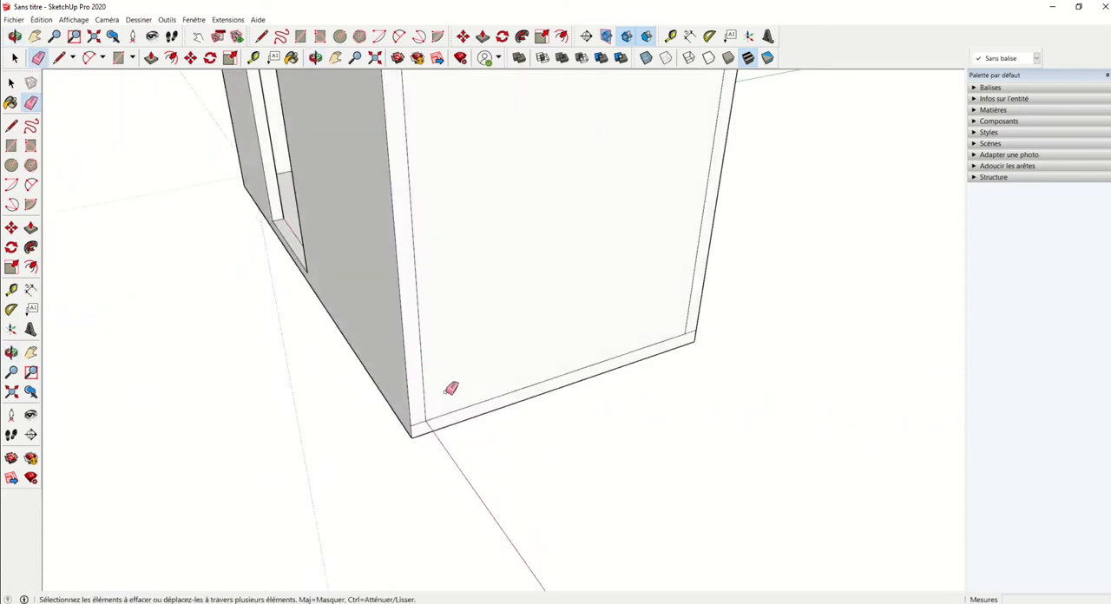
mouse_move(447, 394)
left_mouse_down()
mouse_move(424, 428)
mouse_move(432, 380)
left_mouse_up()
scroll(450, 326, "down", 4)
middle_click_drag(545, 280, 450, 254)
Step: Erase the remaining vertical seam on the far end wall and the seams at its top corner opposite the door wall
scroll(450, 254, "up", 3)
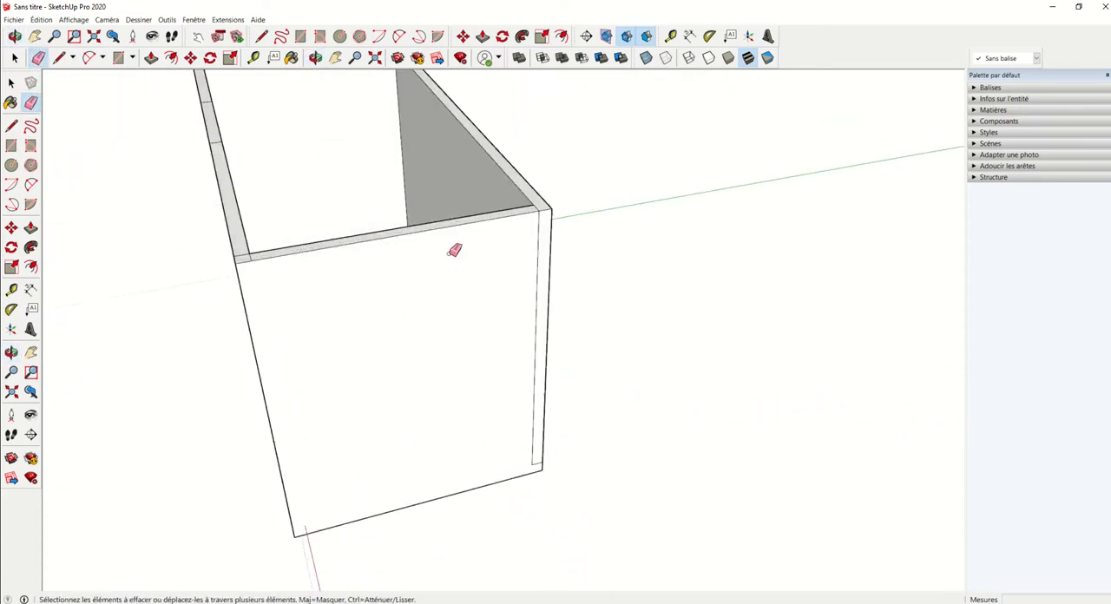
scroll(463, 247, "up", 3)
left_click_drag(567, 228, 557, 247)
scroll(555, 248, "down", 3)
scroll(560, 493, "up", 5)
left_click_drag(552, 497, 551, 490)
scroll(479, 357, "down", 6)
scroll(486, 292, "up", 6)
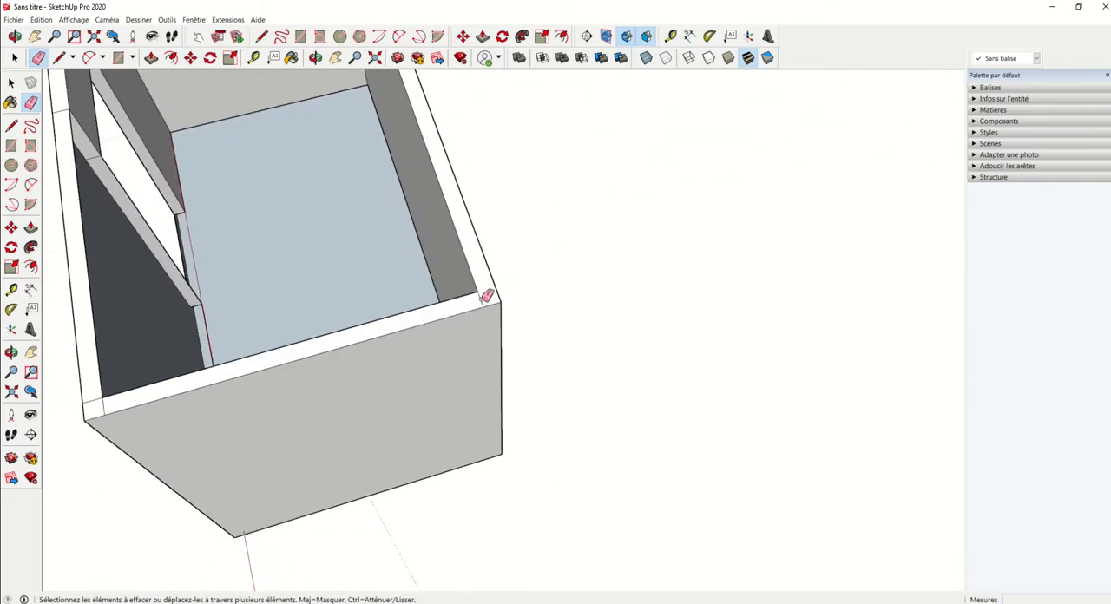
left_click(482, 301)
scroll(483, 300, "down", 4)
Step: Erase the remaining corner seam edges on the wall tops around the room
middle_click_drag(311, 350, 424, 363)
scroll(335, 361, "up", 5)
mouse_move(364, 369)
left_mouse_down()
mouse_move(370, 395)
mouse_move(393, 392)
left_mouse_up()
middle_click_drag(440, 299, 338, 269)
scroll(436, 255, "down", 3)
mouse_move(435, 257)
middle_mouse_down()
mouse_move(426, 338)
mouse_move(497, 254)
mouse_move(398, 178)
middle_mouse_up()
middle_click_drag(523, 161, 283, 304)
middle_click_drag(360, 295, 230, 308)
scroll(411, 346, "up", 3)
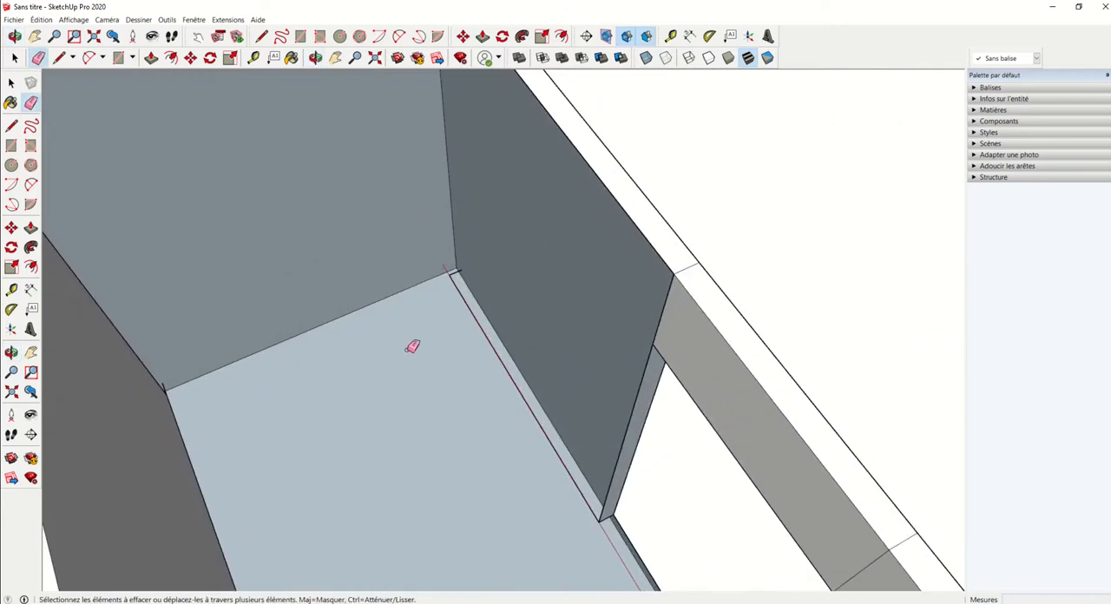
mouse_move(412, 346)
middle_mouse_down()
mouse_move(243, 277)
mouse_move(148, 322)
middle_mouse_up()
scroll(362, 342, "down", 5)
key("space")
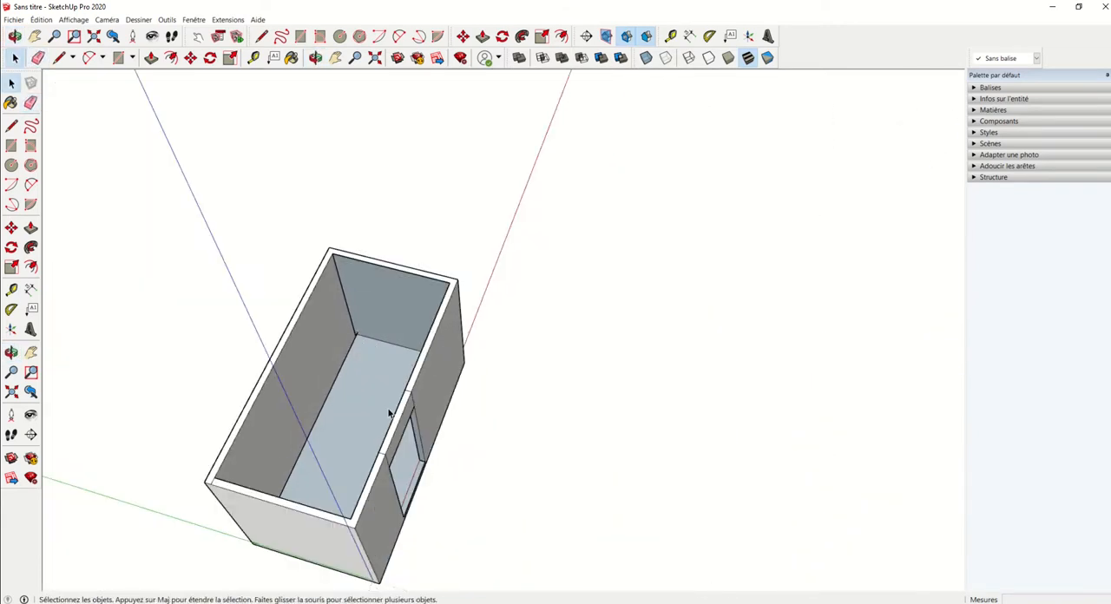
Step: Pull the room's floor face up 100 mm to the bottom edge of the doorway
scroll(389, 414, "up", 3)
middle_click_drag(350, 402, 460, 305)
scroll(457, 337, "up", 3)
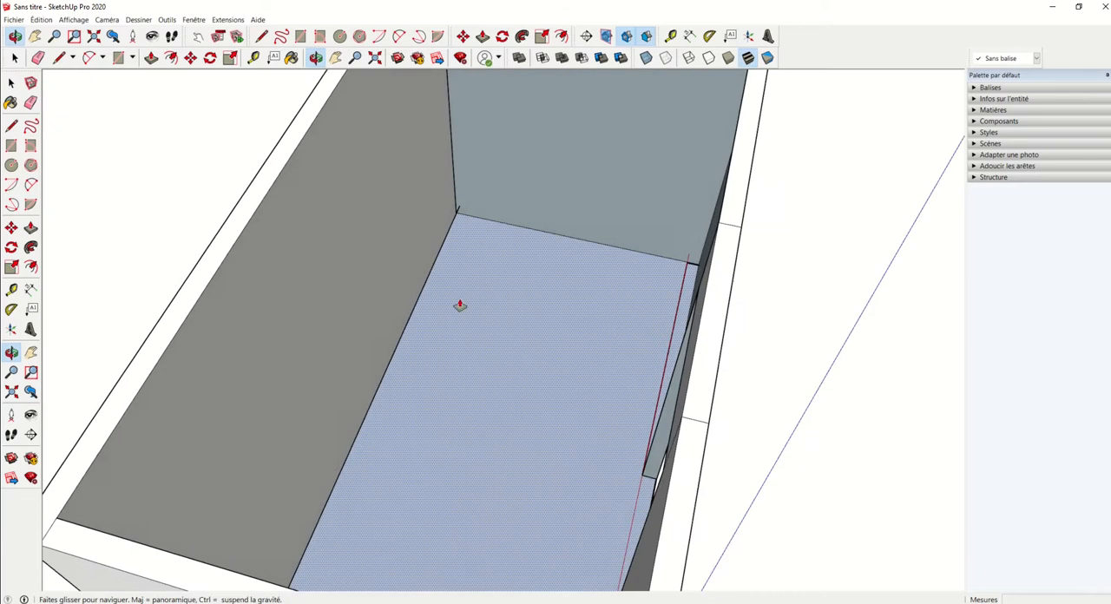
scroll(460, 306, "down", 5)
key("p")
left_click(480, 286)
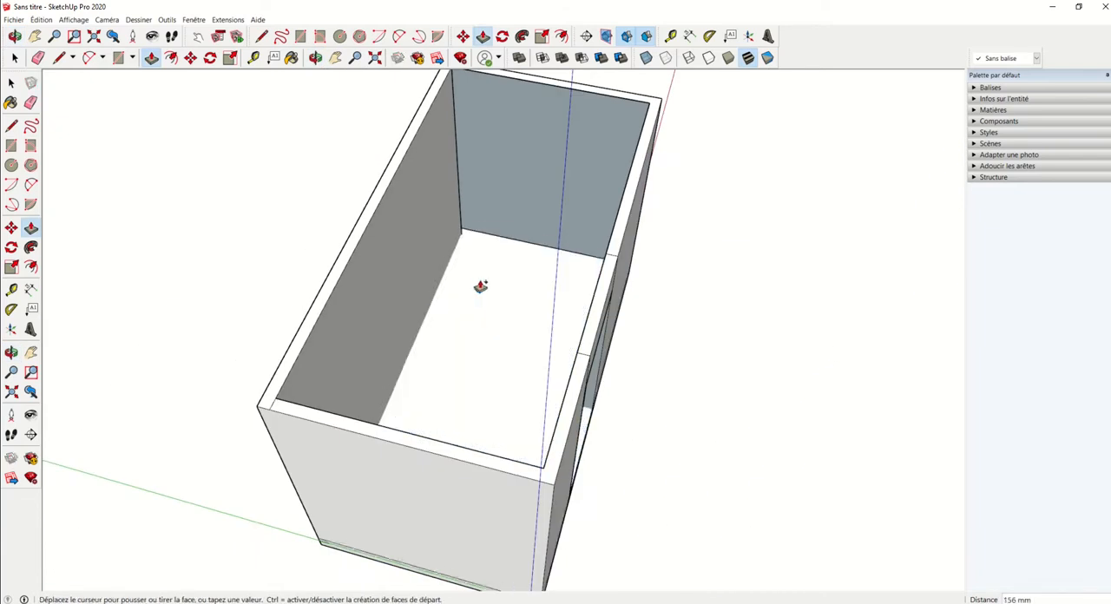
left_click(485, 277)
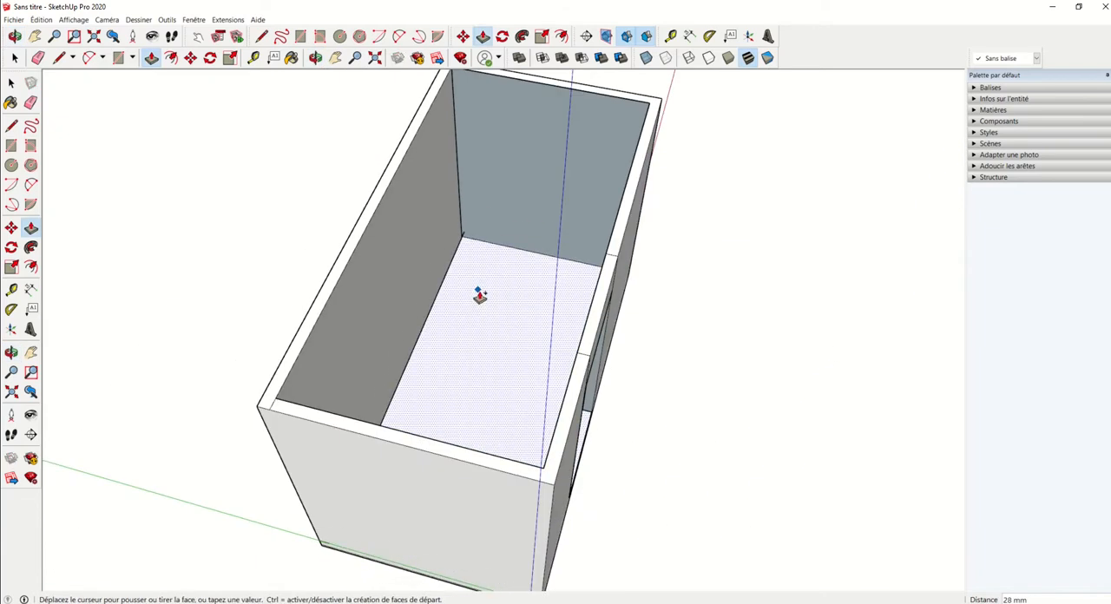
middle_click_drag(501, 228, 91, 126)
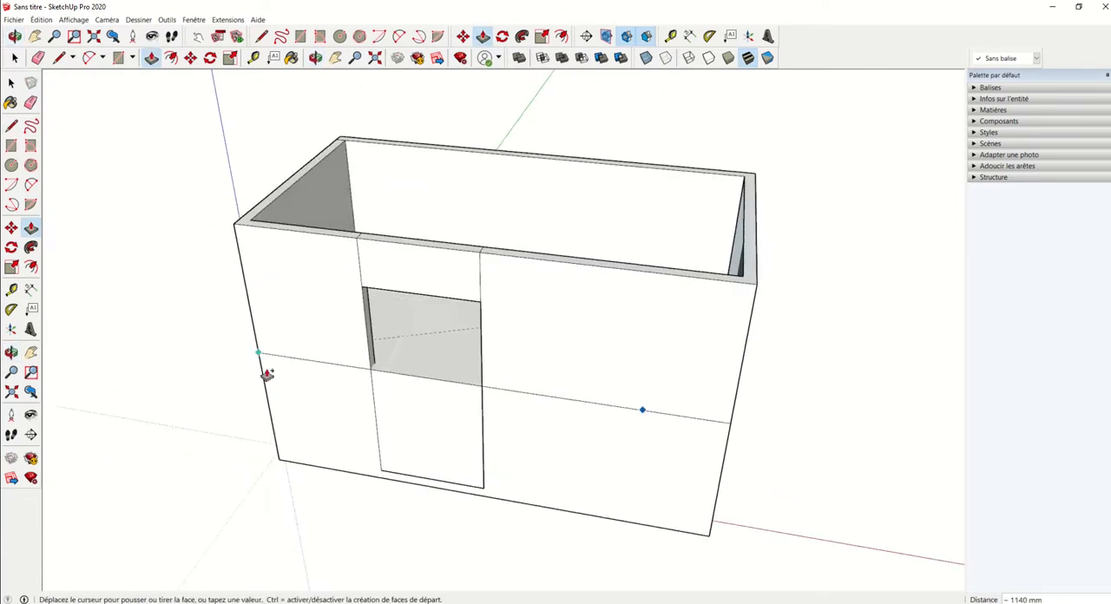
scroll(378, 472, "up", 2)
left_click(389, 474)
scroll(389, 474, "up", 4)
middle_click_drag(389, 473, 333, 415)
middle_click_drag(474, 336, 556, 486)
scroll(731, 273, "down", 4)
scroll(562, 273, "up", 3)
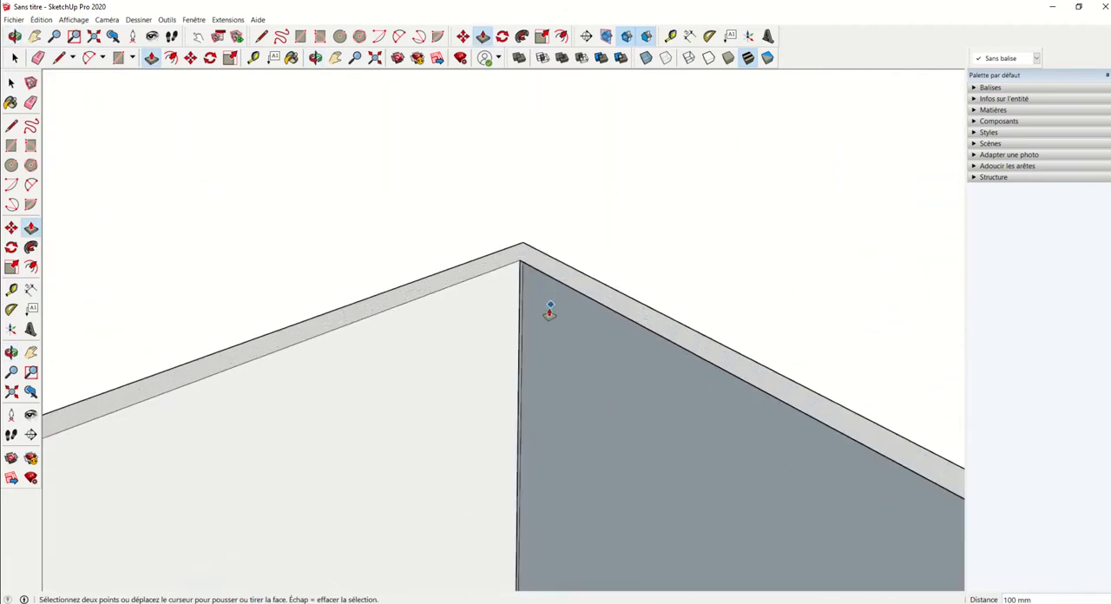
middle_click_drag(551, 310, 576, 322)
key("space")
key("p")
left_click(603, 329)
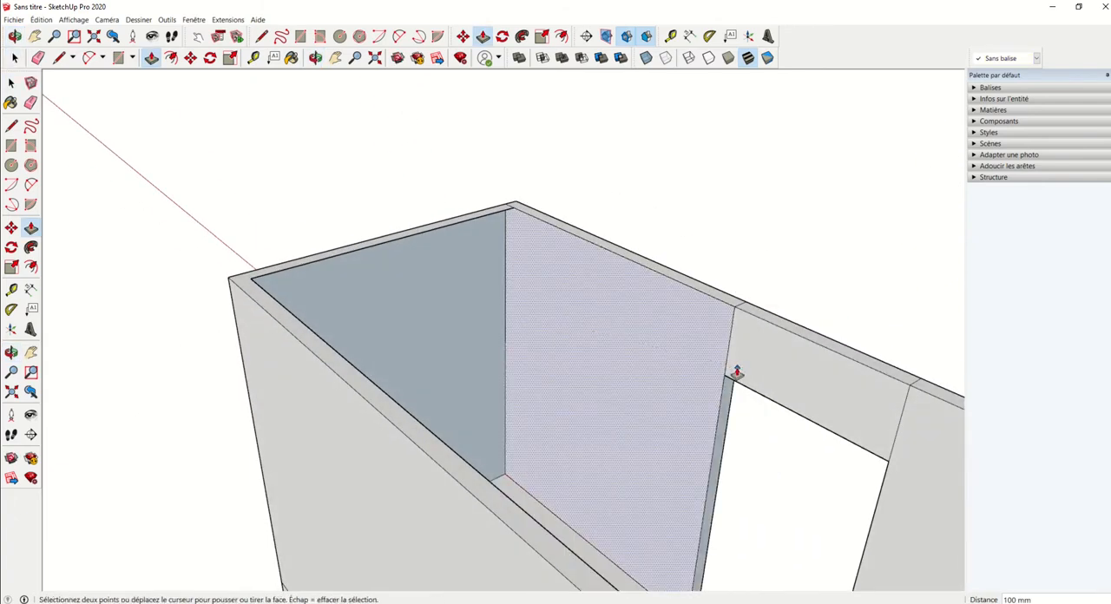
middle_click_drag(734, 377, 476, 349)
key("Escape")
Step: Push/Pull the inner face of the end wall to line up with the corner edge at the door wall
left_click(475, 293)
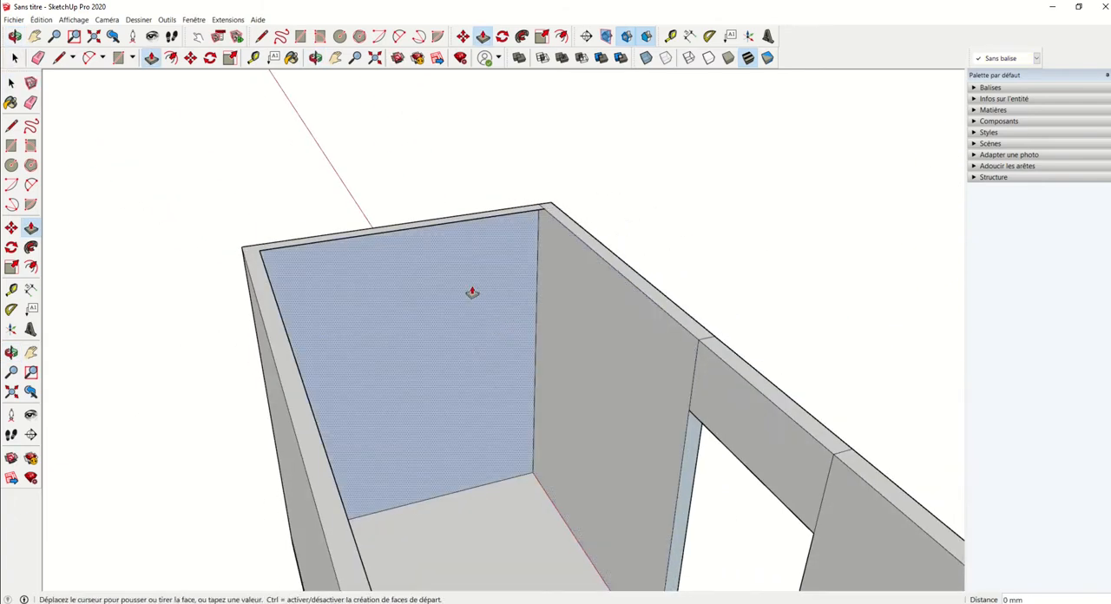
left_click(544, 215)
middle_click_drag(547, 217, 272, 239)
key("space")
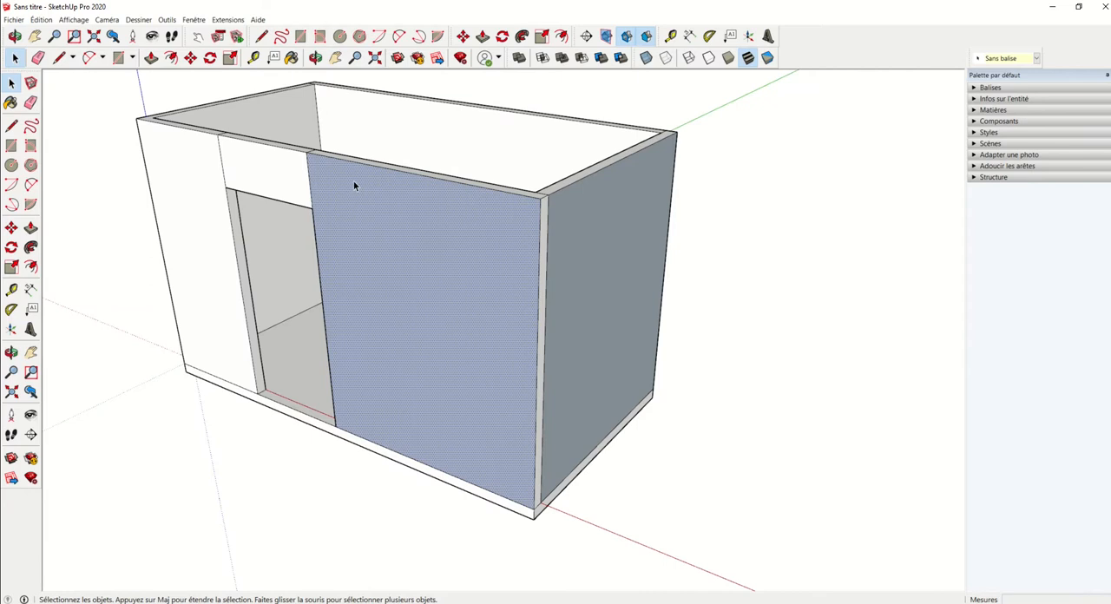
Step: Reverse the outer face of the door wall's longer section and the outer face of the adjoining end wall
left_click(702, 383)
left_click(473, 281)
right_click(481, 318)
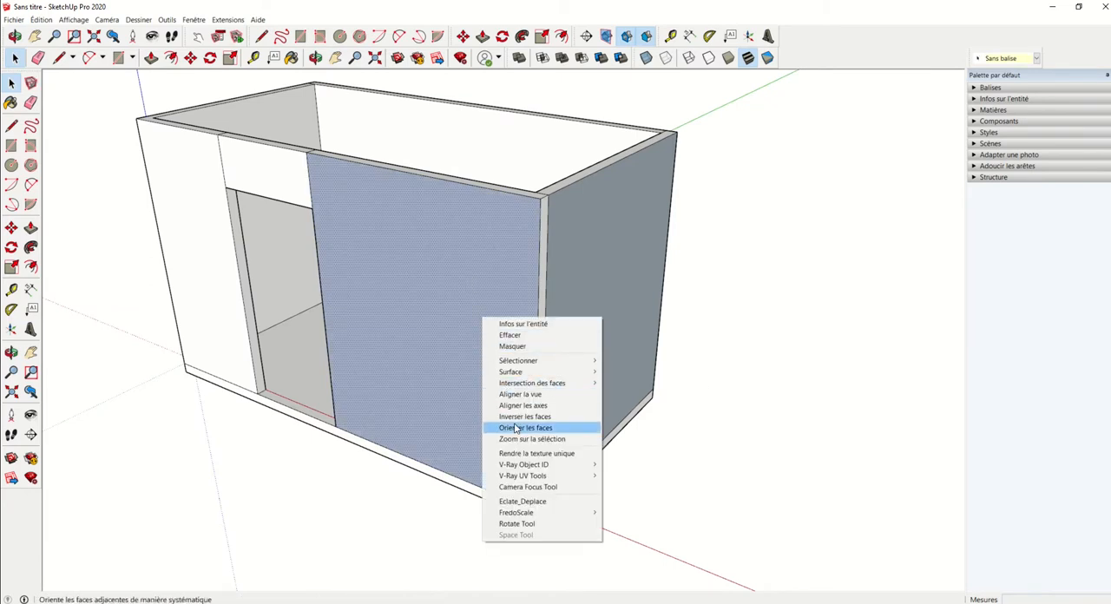
left_click(516, 416)
middle_click_drag(516, 416, 489, 284)
right_click(488, 283)
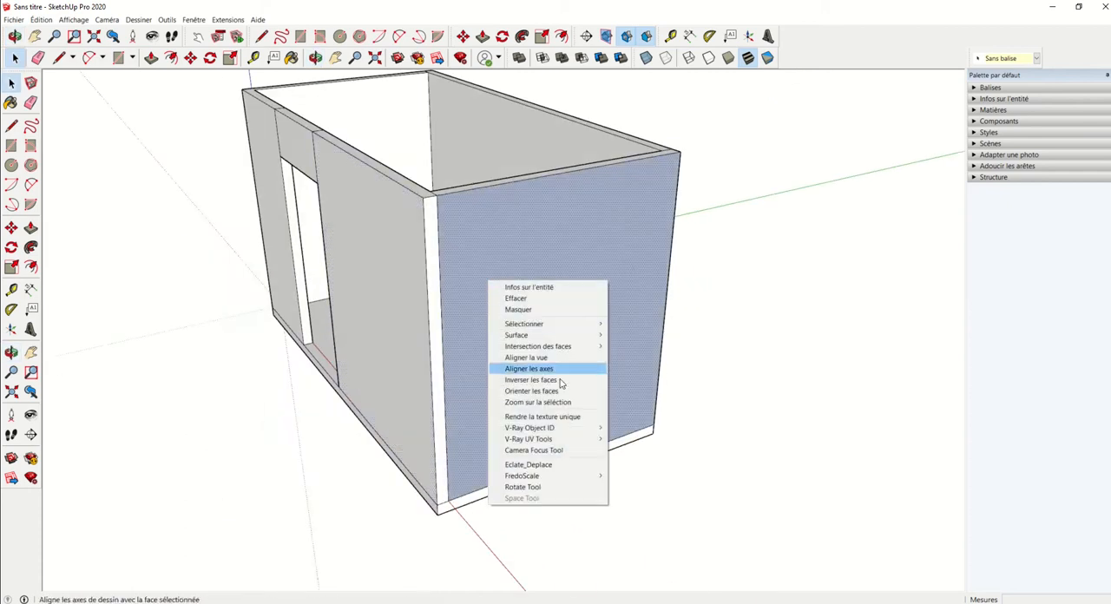
left_click(546, 395)
Step: Erase the seam along the end wall's base and the vertical and short seams at its corner
middle_click_drag(674, 335, 524, 370)
scroll(524, 370, "up", 2)
key("e")
left_click_drag(417, 446, 416, 515)
left_click_drag(393, 493, 378, 503)
middle_click_drag(356, 482, 543, 424)
scroll(377, 439, "up", 1)
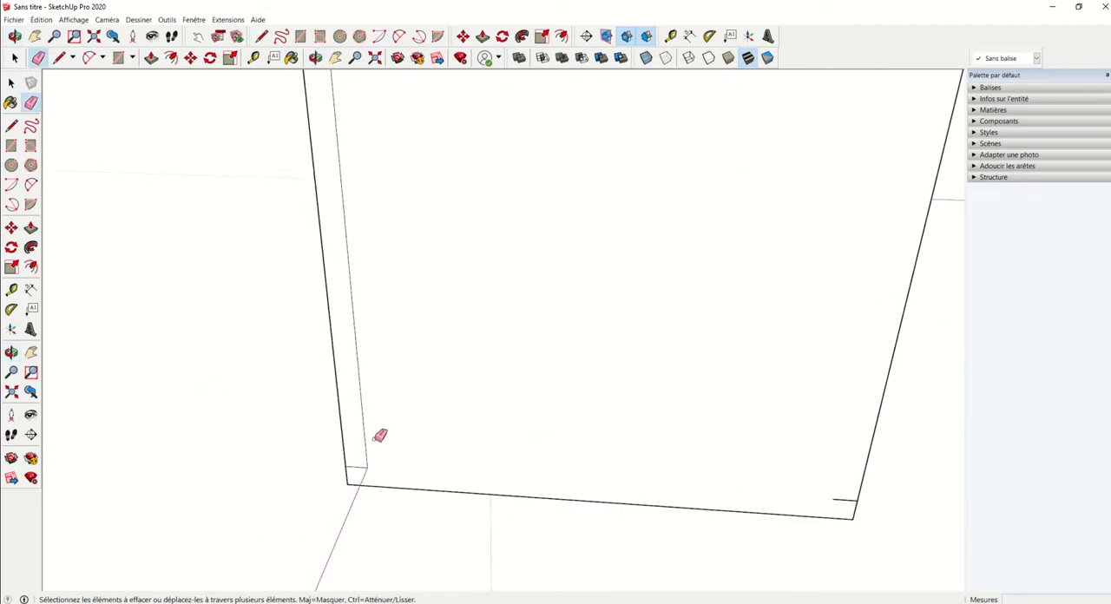
left_click_drag(374, 442, 357, 469)
scroll(363, 445, "down", 3)
Step: Erase the vertical seams above the doorway and the matching short seams across the top of the door wall
middle_click_drag(389, 243, 446, 142)
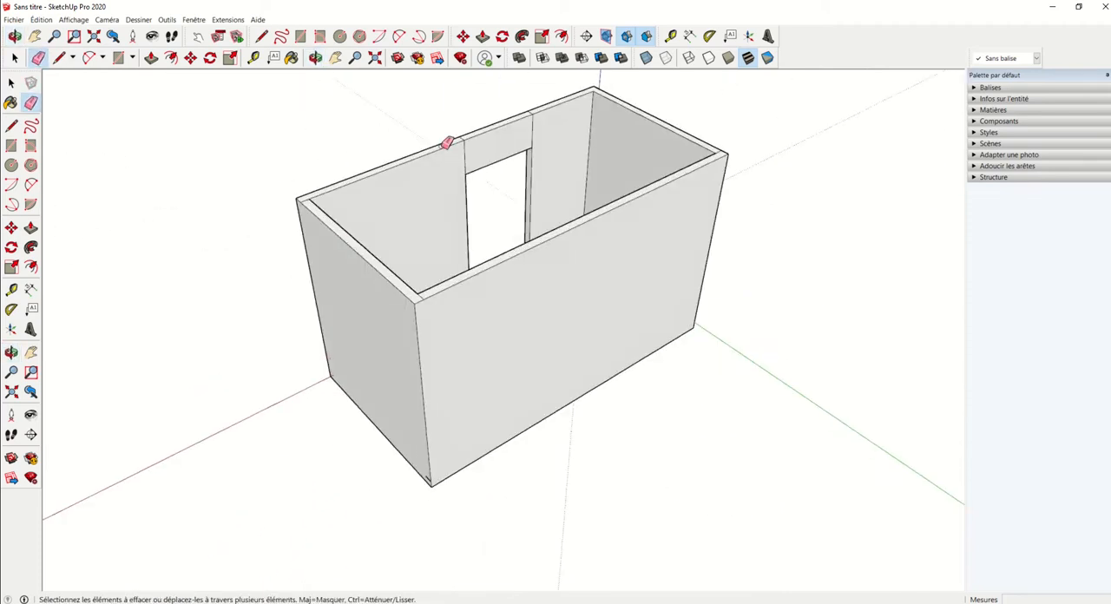
scroll(446, 141, "up", 3)
left_click_drag(573, 111, 441, 165)
mouse_move(442, 164)
middle_mouse_down()
mouse_move(578, 279)
mouse_move(543, 116)
mouse_move(552, 162)
middle_mouse_up()
left_click_drag(552, 162, 533, 191)
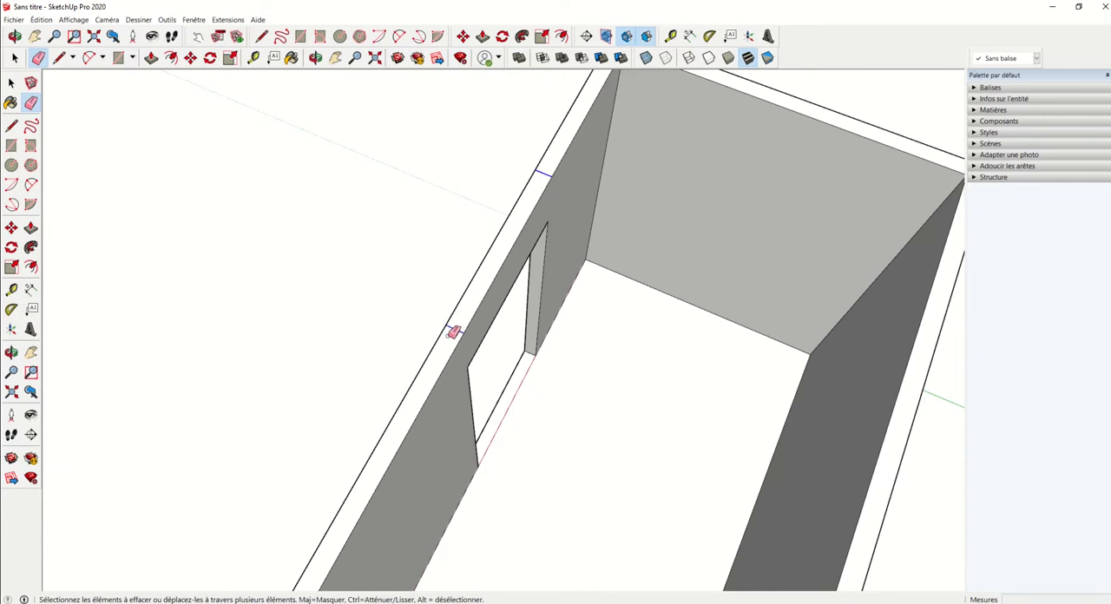
scroll(453, 333, "down", 3)
mouse_move(419, 342)
middle_mouse_down()
mouse_move(535, 379)
mouse_move(590, 258)
middle_mouse_up()
mouse_move(590, 258)
left_mouse_down()
mouse_move(392, 244)
mouse_move(414, 242)
left_mouse_up()
scroll(483, 253, "down", 4)
Step: Erase the seam along the base of the door wall's outer face on both sides of the doorway
middle_click_drag(612, 295, 463, 275)
mouse_move(286, 390)
middle_mouse_down()
mouse_move(414, 411)
mouse_move(482, 395)
middle_mouse_up()
scroll(448, 396, "up", 3)
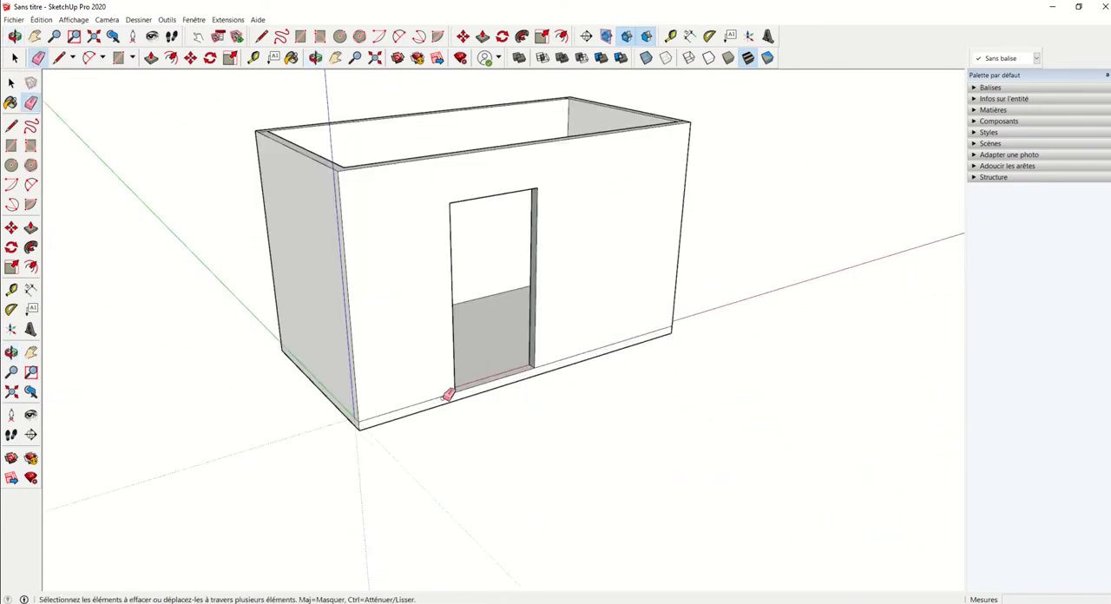
scroll(448, 395, "up", 1)
left_click(610, 344)
scroll(431, 393, "up", 4)
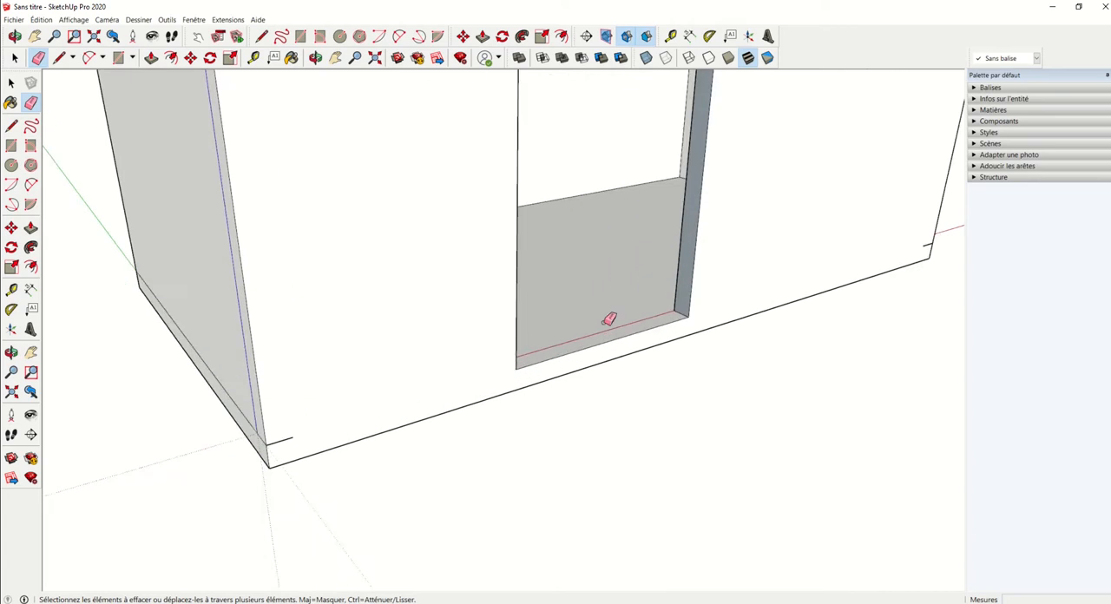
middle_click_drag(606, 321, 674, 268)
Step: Reverse the face of the doorway's side jamb
key("space")
scroll(692, 268, "up", 2)
right_click(693, 265)
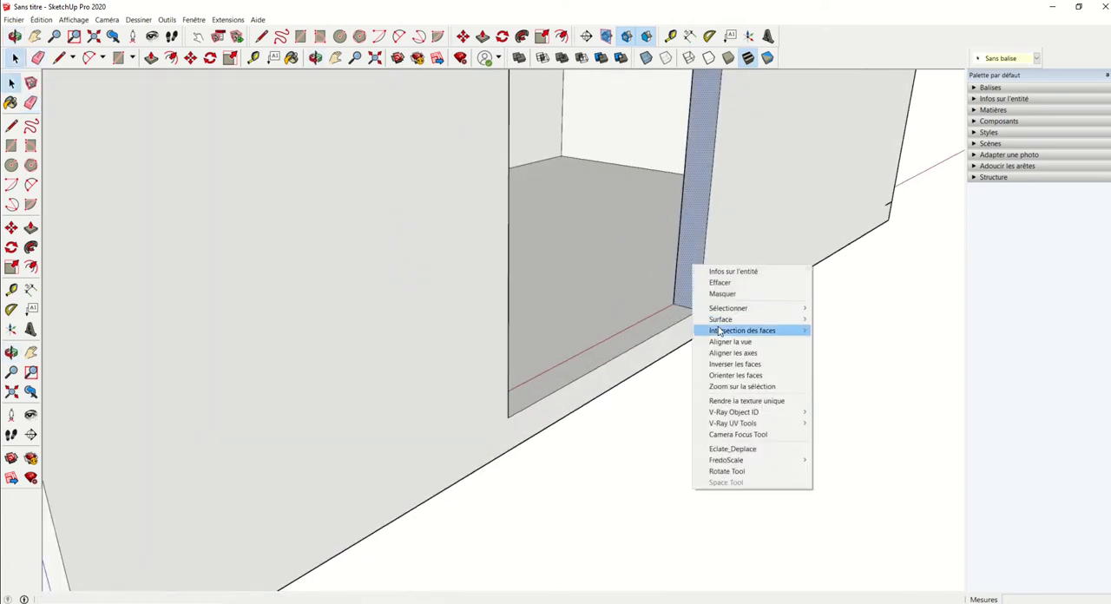
left_click(732, 364)
mouse_move(709, 298)
middle_mouse_down()
mouse_move(286, 297)
mouse_move(463, 332)
mouse_move(307, 283)
mouse_move(288, 288)
mouse_move(570, 367)
middle_mouse_up()
Step: Erase the short leftover edge at the door wall's lower outer corner
scroll(571, 367, "up", 4)
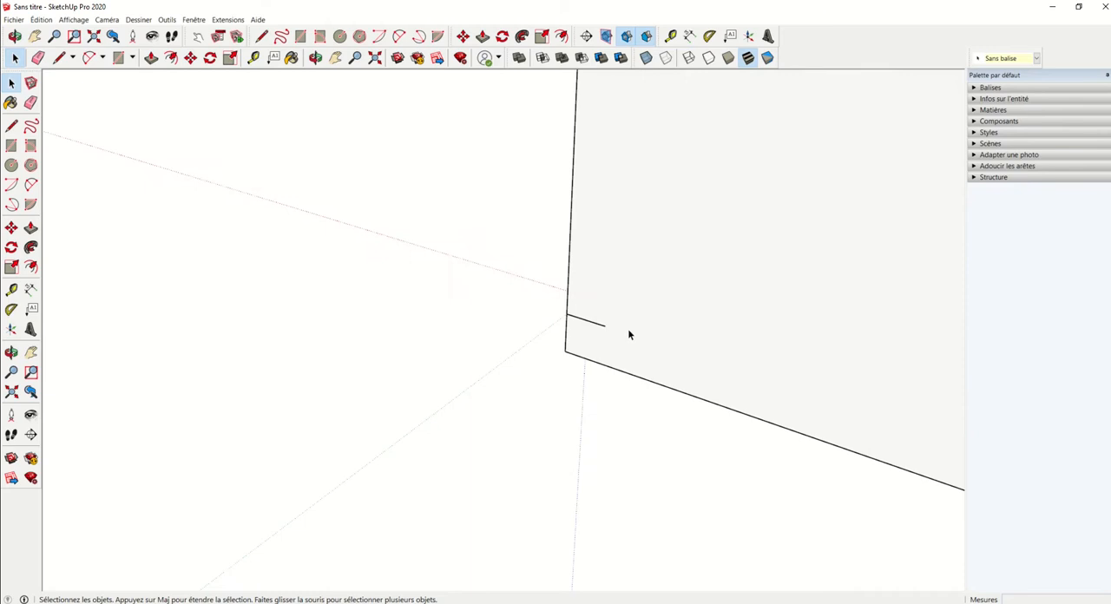
key("e")
mouse_move(675, 357)
middle_mouse_down()
mouse_move(831, 342)
mouse_move(512, 273)
mouse_move(459, 392)
mouse_move(650, 397)
mouse_move(468, 345)
mouse_move(474, 274)
mouse_move(446, 402)
mouse_move(370, 355)
mouse_move(784, 384)
mouse_move(749, 369)
mouse_move(816, 469)
mouse_move(518, 528)
middle_mouse_up()
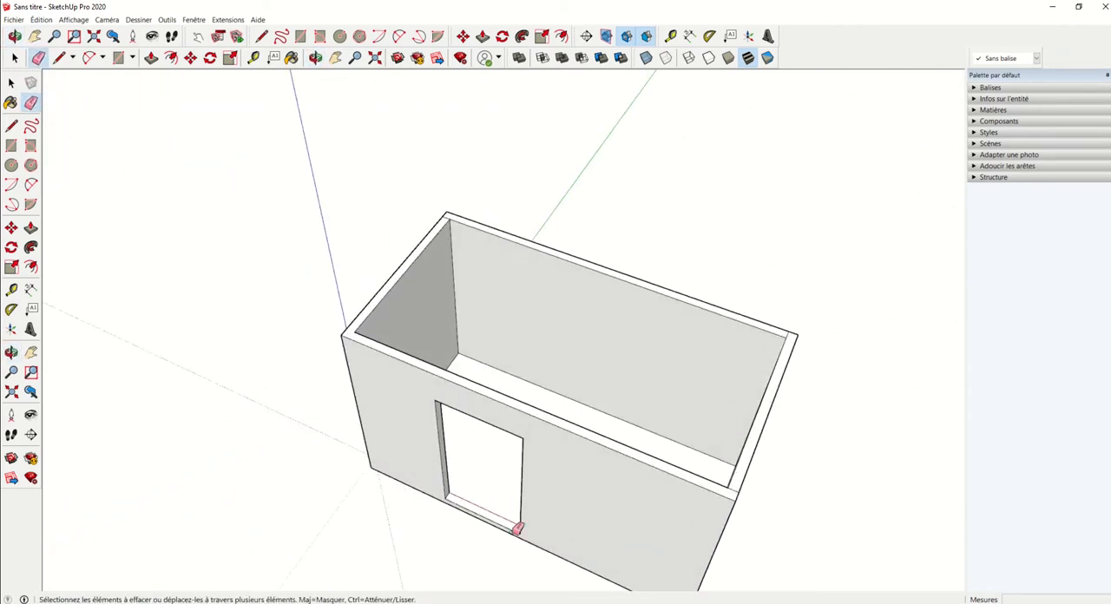
middle_click_drag(629, 383, 463, 270)
scroll(526, 311, "down", 5)
Step: Select the whole room and move it up 100 mm along the blue axis
key("space")
left_click_drag(649, 230, 414, 517)
scroll(534, 427, "up", 2)
key("m")
left_click(515, 453)
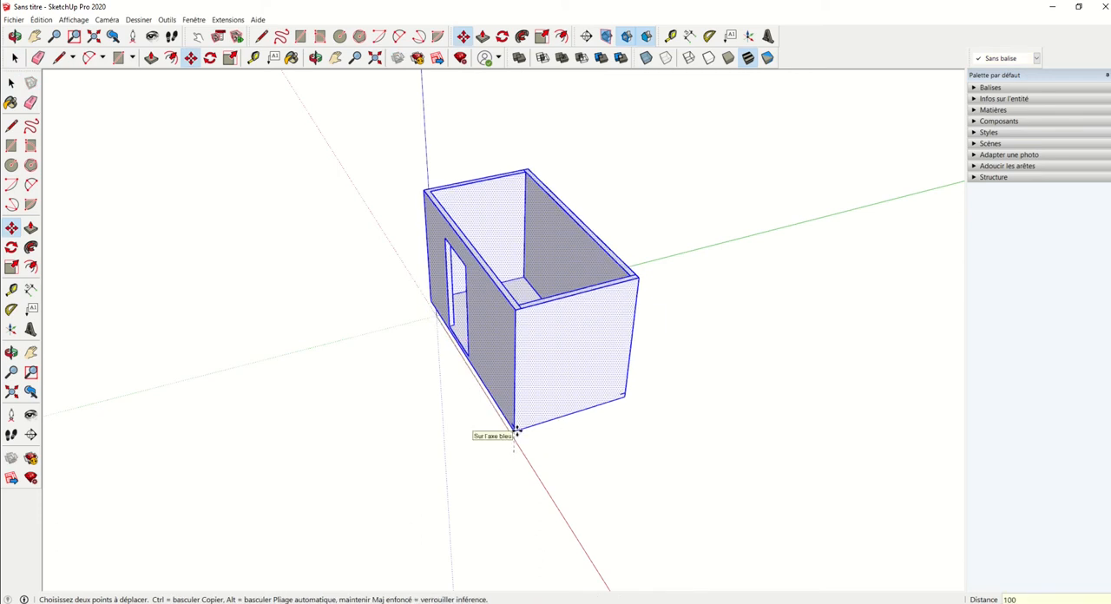
key("Return")
middle_click_drag(468, 341, 475, 364)
key("space")
Step: Erase the short leftover edges at the base corners of the end wall
scroll(653, 404, "up", 3)
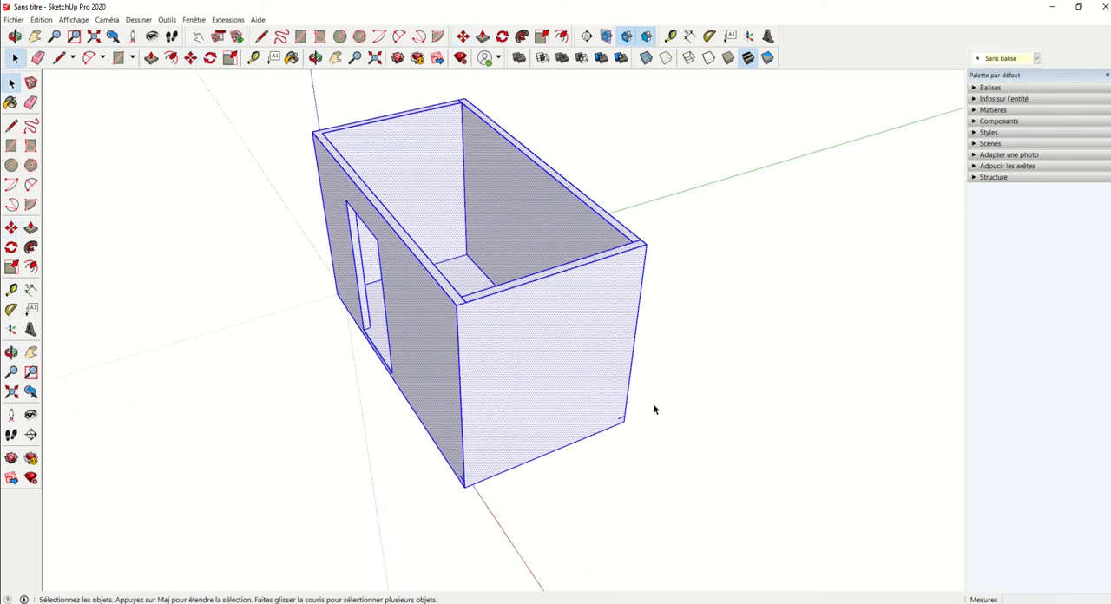
scroll(655, 410, "up", 5)
key("e")
mouse_move(602, 417)
middle_mouse_down()
mouse_move(171, 380)
mouse_move(685, 336)
mouse_move(590, 301)
mouse_move(452, 378)
mouse_move(441, 454)
mouse_move(439, 438)
middle_mouse_up()
scroll(449, 385, "down", 2)
scroll(437, 349, "down", 6)
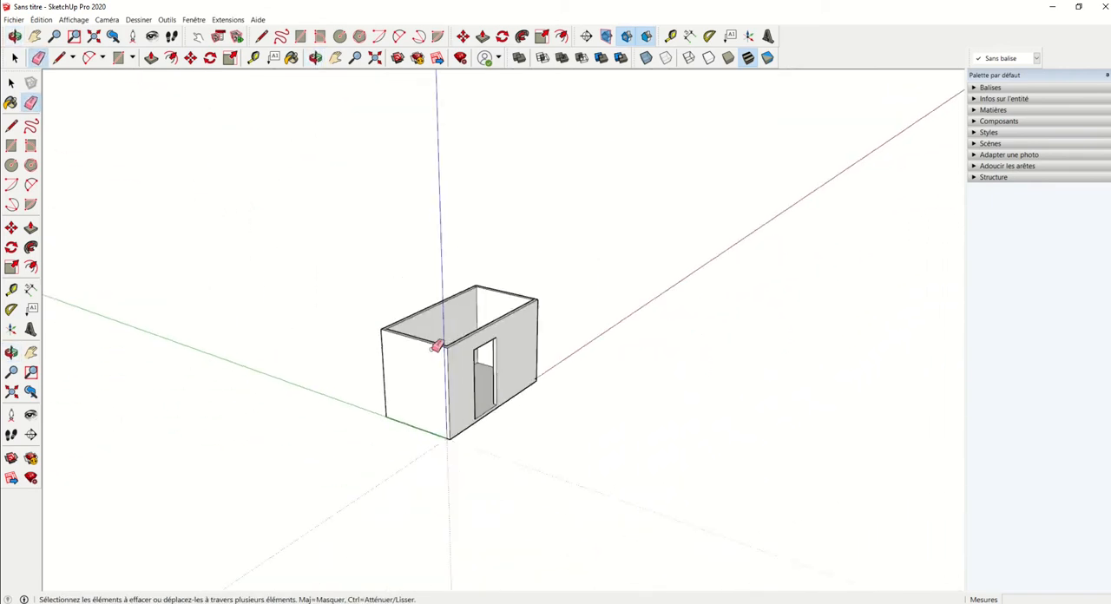
scroll(521, 370, "up", 8)
scroll(538, 390, "down", 6)
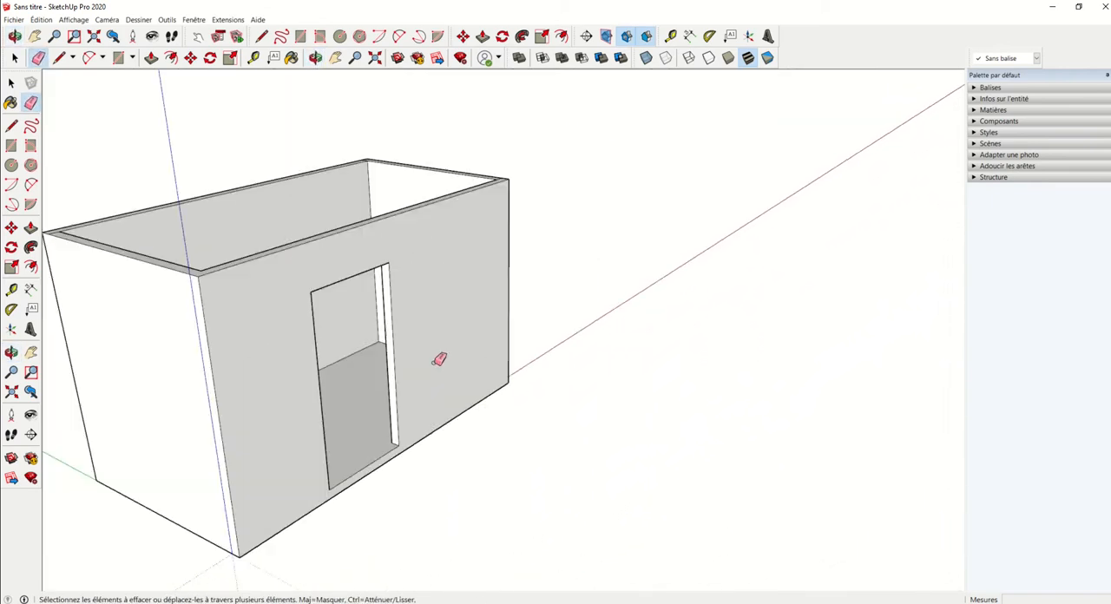
scroll(440, 359, "down", 6)
scroll(483, 372, "up", 3)
Step: Select all the room geometry and make it a component named Coquille
key("space")
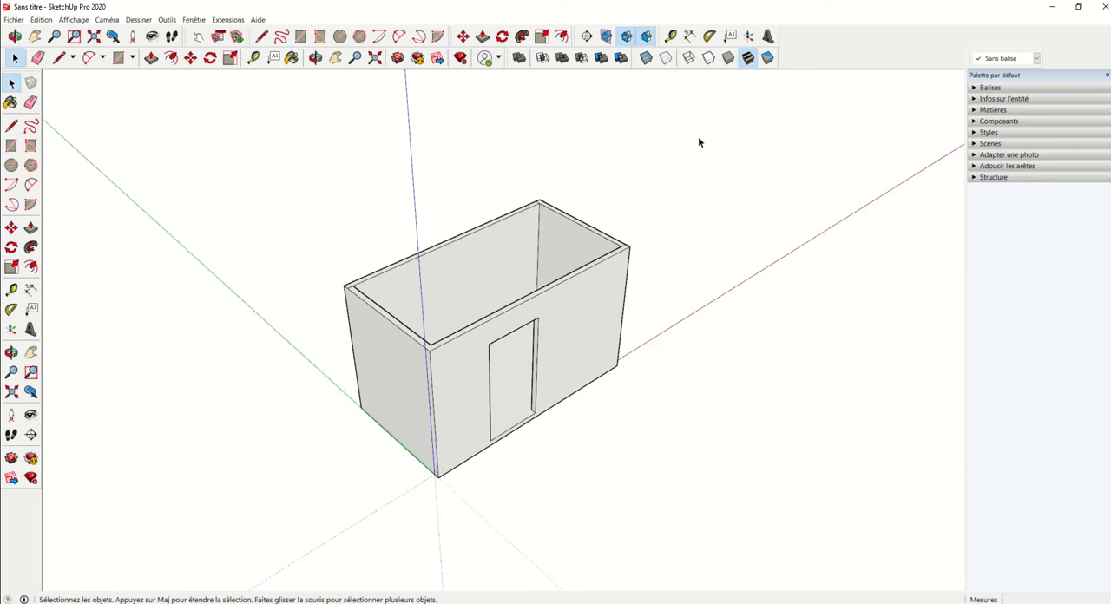
left_click_drag(210, 539, 210, 540)
left_click(589, 514)
triple_click(472, 382)
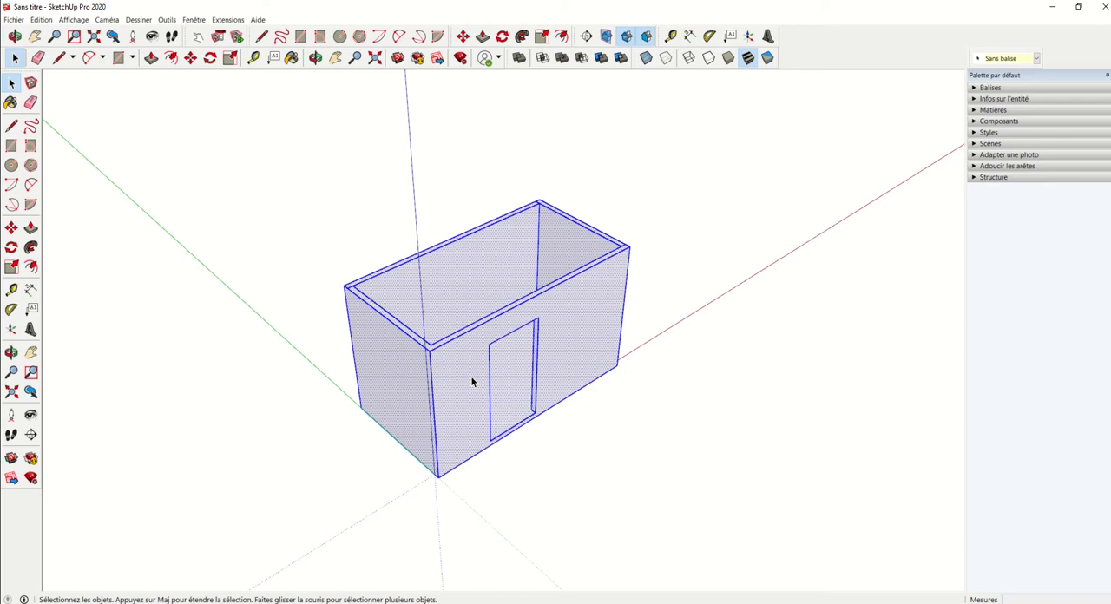
right_click(473, 381)
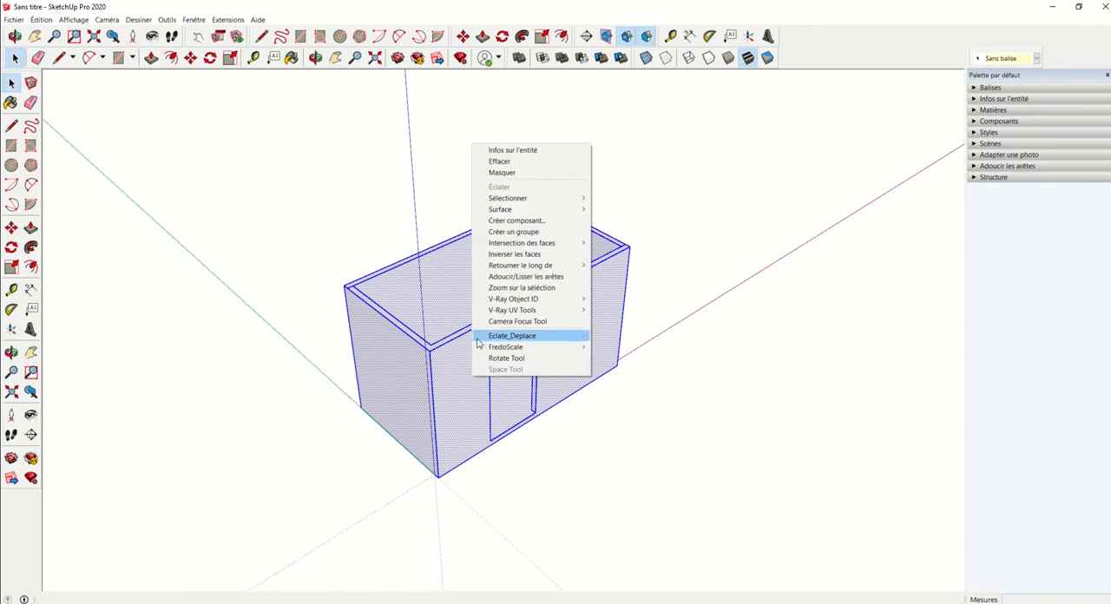
left_click(492, 220)
left_click_drag(425, 264, 755, 163)
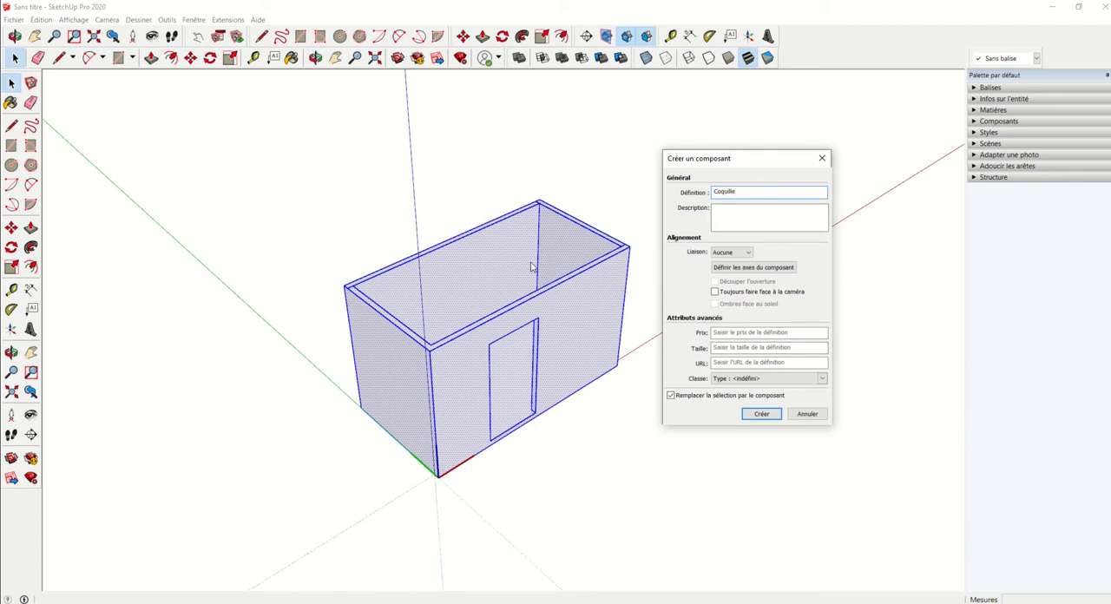
left_click_drag(767, 165, 766, 96)
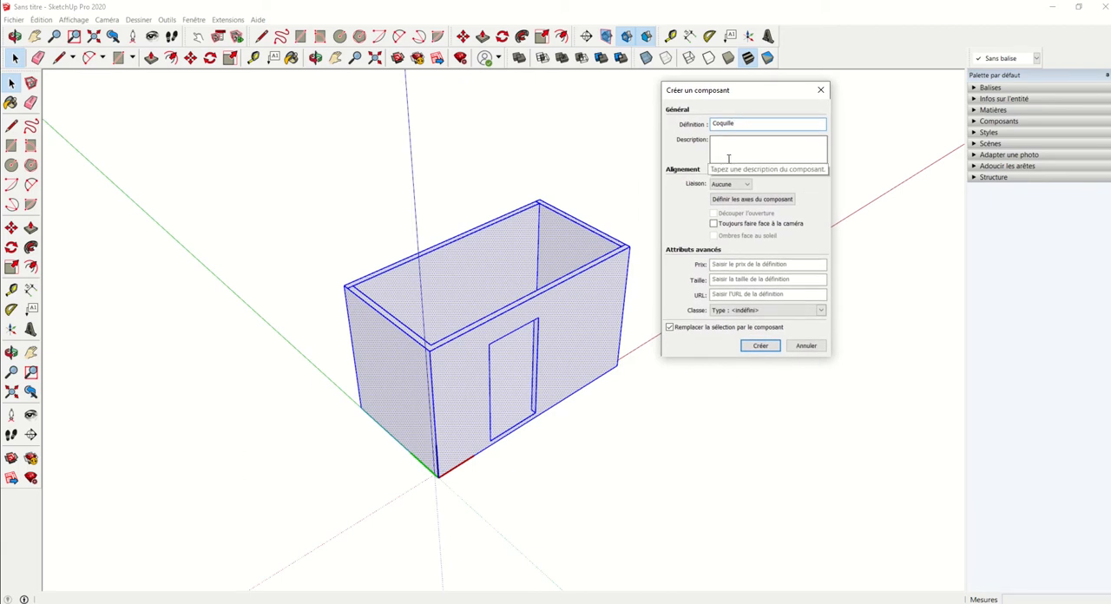
left_click(765, 348)
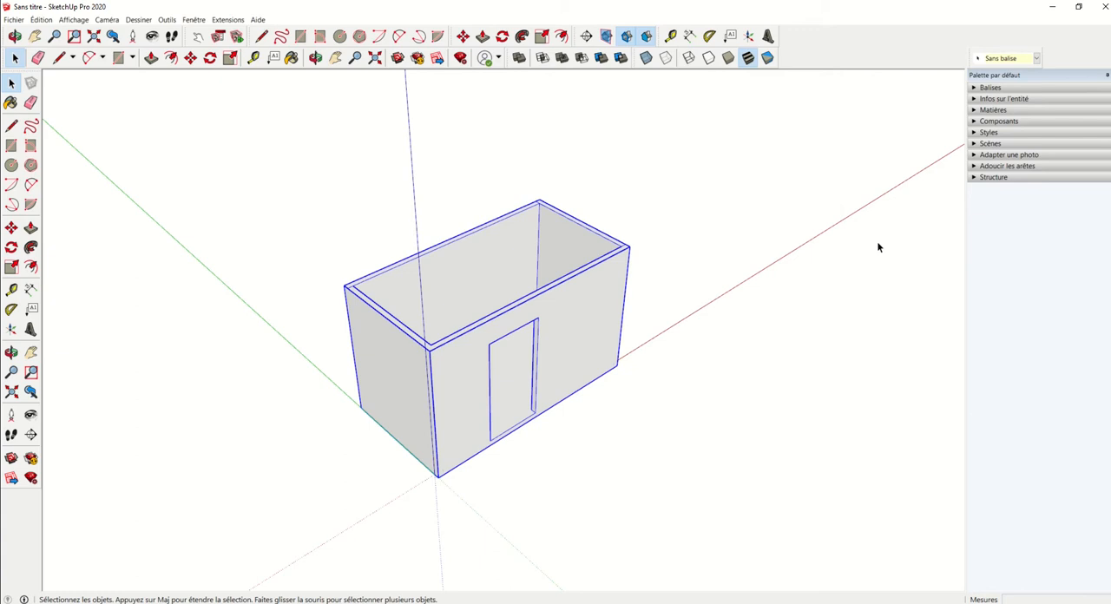
Step: Add a new tag named Coquille
left_click(974, 88)
left_click(975, 100)
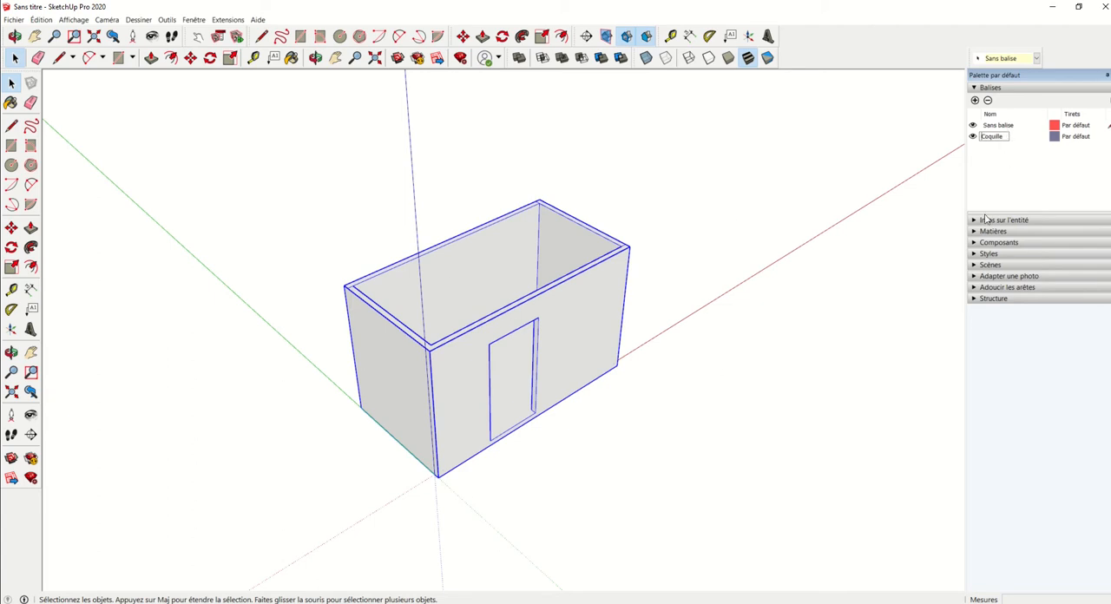
left_click_drag(700, 169, 524, 267)
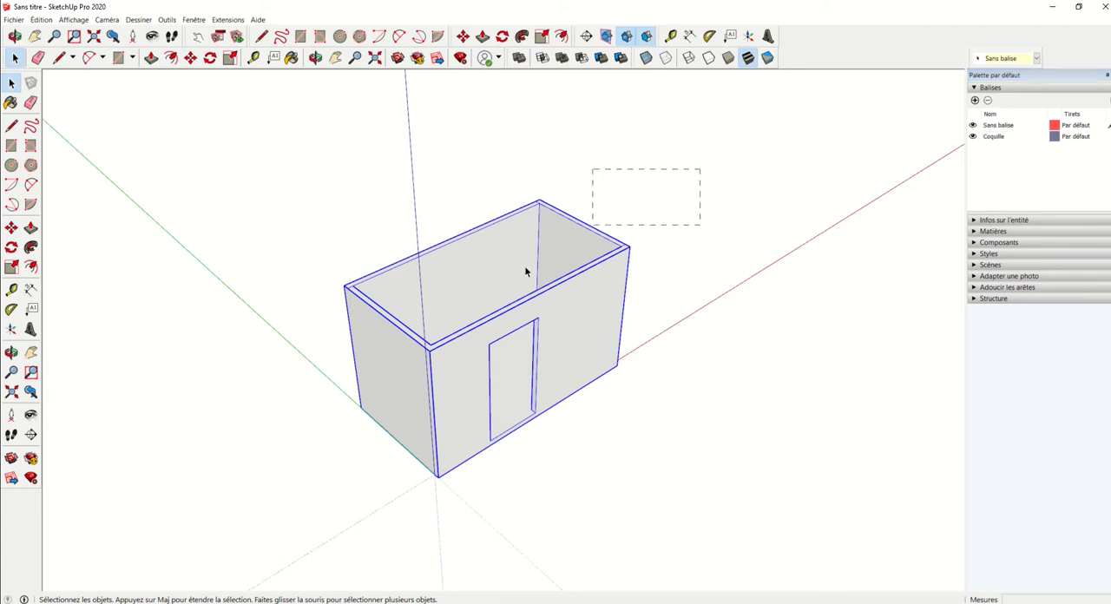
left_click_drag(295, 502, 295, 503)
Step: Hide the Tags toolbar and show it again
left_click(1036, 59)
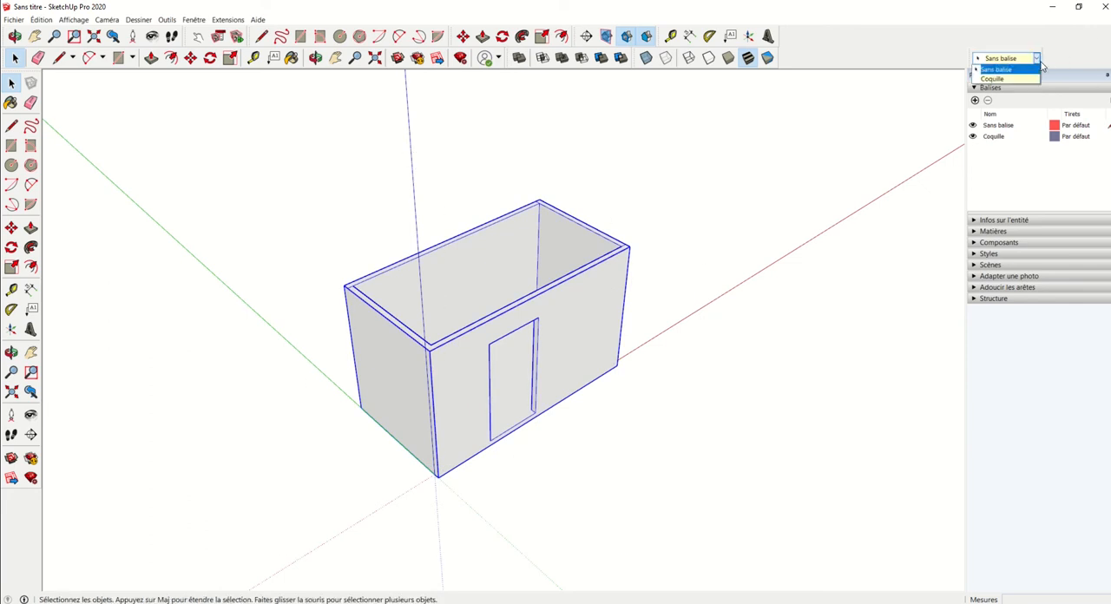
left_click(995, 69)
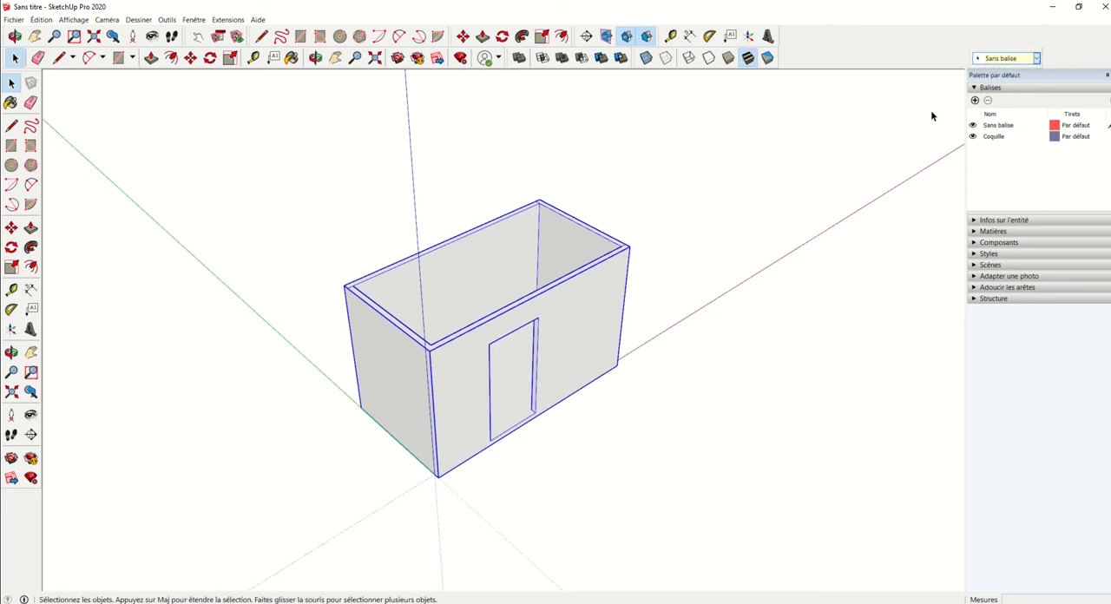
right_click(925, 59)
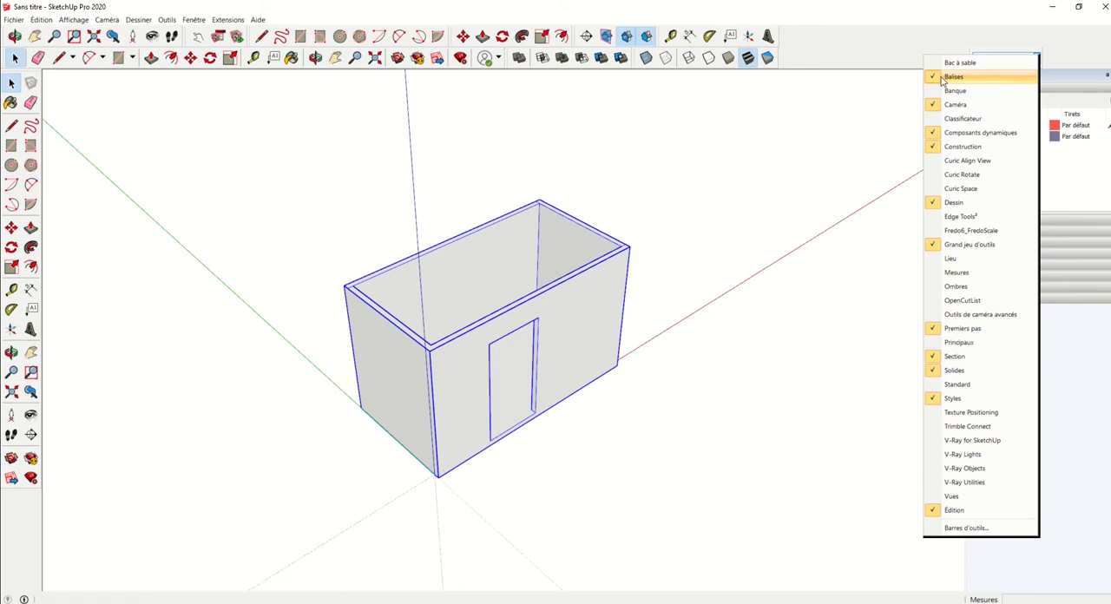
left_click(946, 77)
right_click(925, 54)
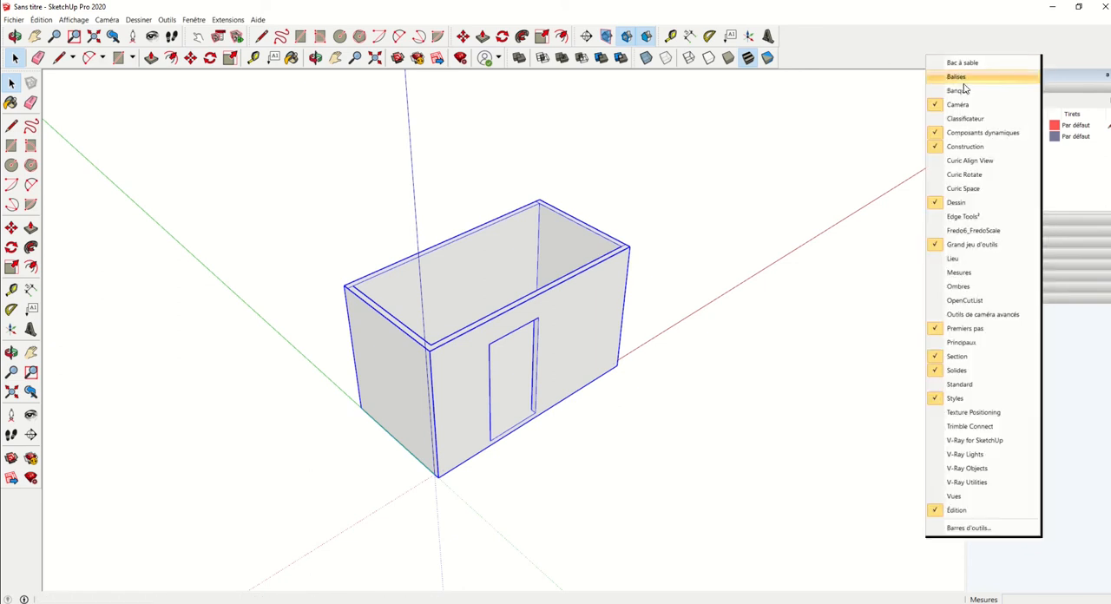
left_click(965, 78)
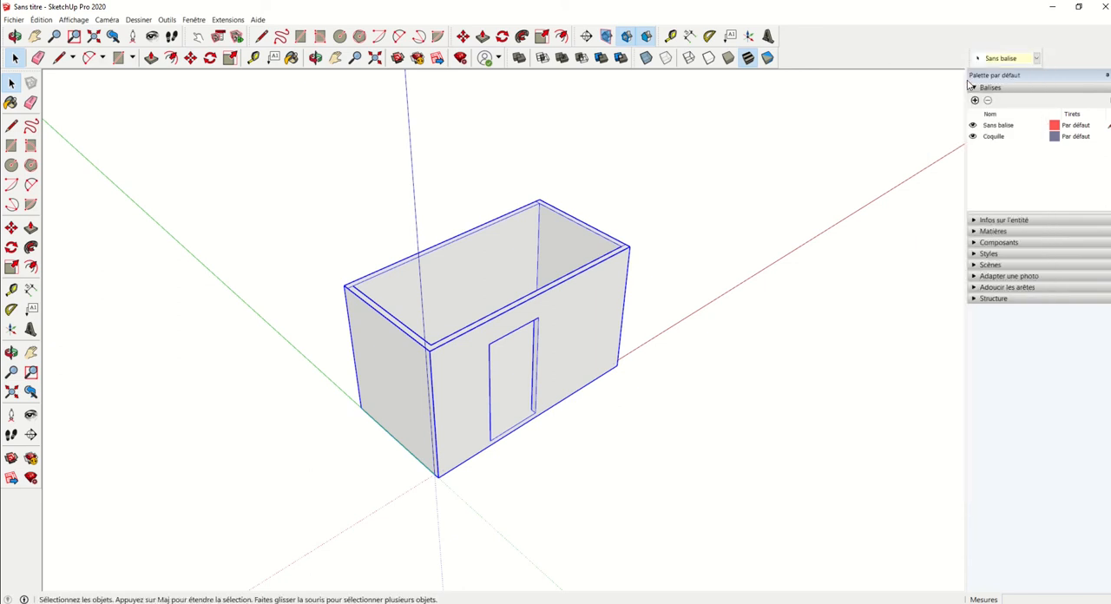
Step: Assign the room component to the Coquille tag
left_click(1036, 58)
left_click(1018, 79)
left_click(1036, 59)
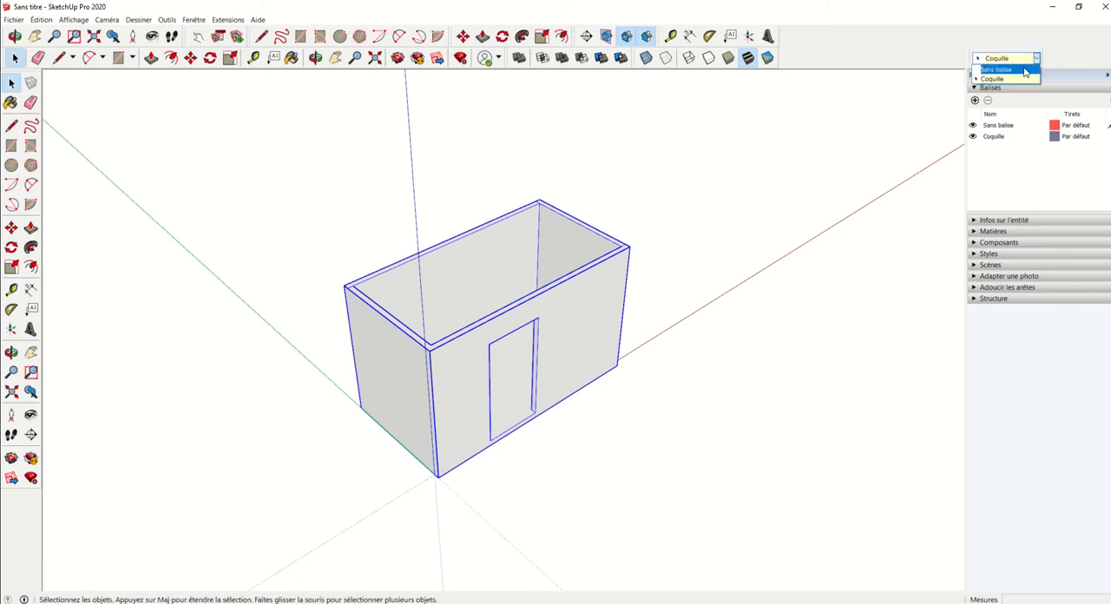
left_click(1021, 79)
Step: Deselect the room and switch the Coquille tag's visibility off and on to check the assignment
left_click(700, 258)
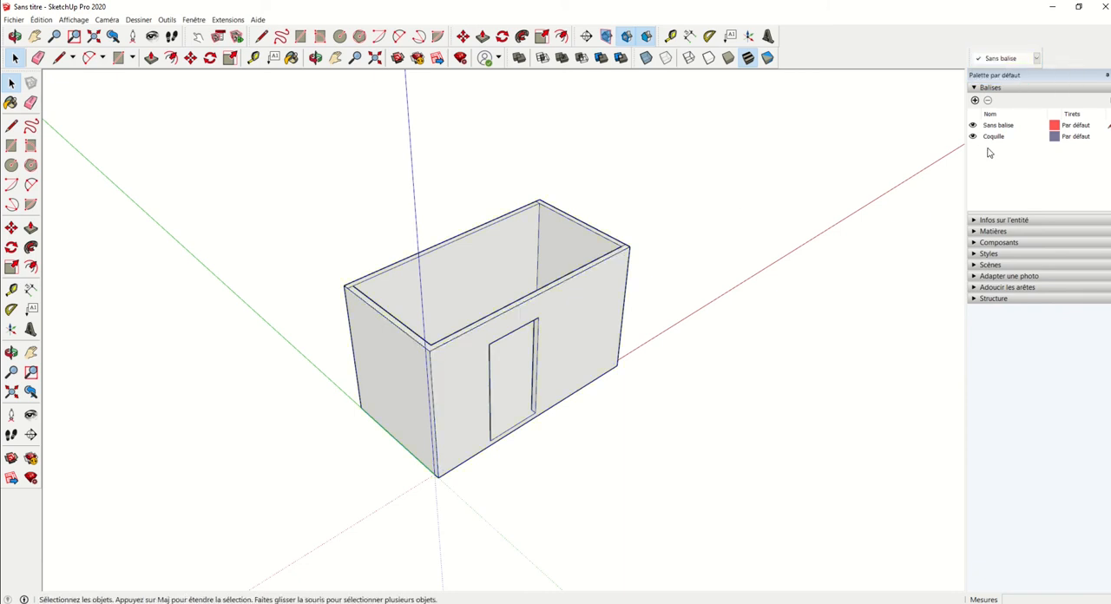
left_click(973, 137)
left_click(973, 137)
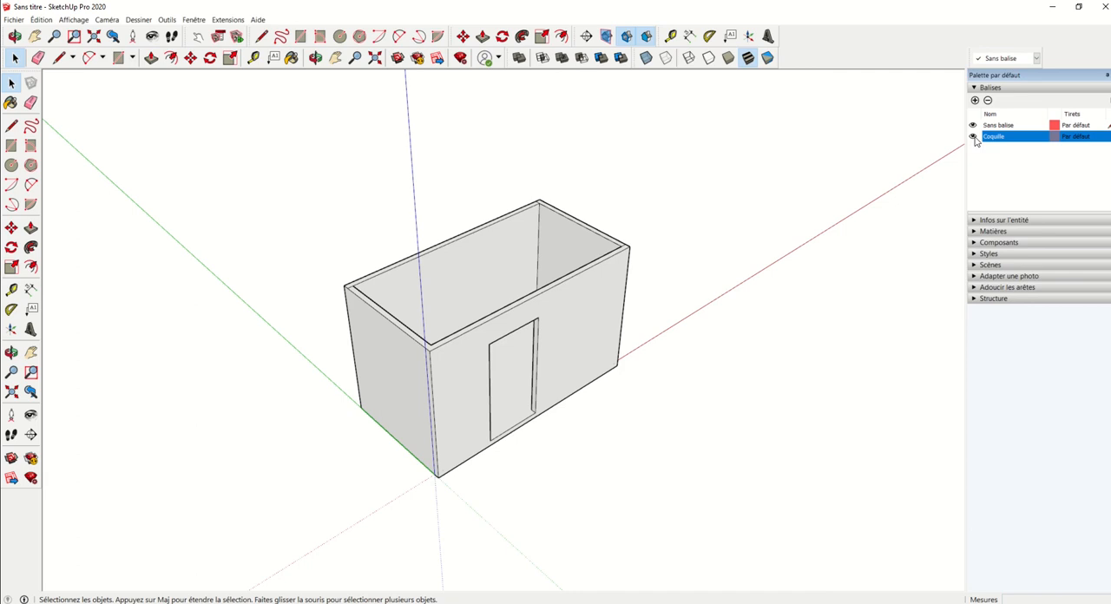